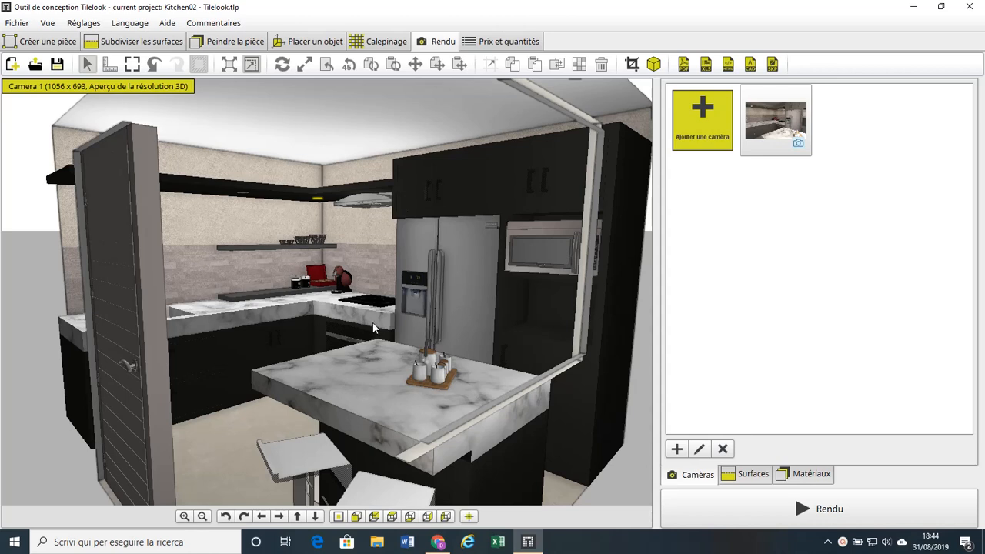
- Switch to the Tilelook website in Chrome and browse the Project GRIS NAXOS renders up to the 360° panorama
{"action": "mouse_move", "coordinate": [438, 543]}
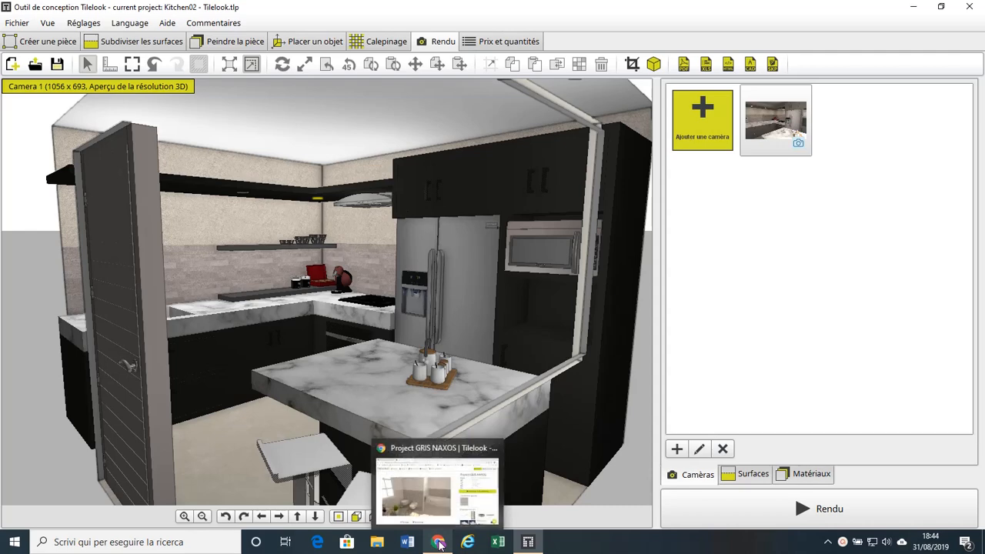
{"action": "left_click", "coordinate": [439, 488]}
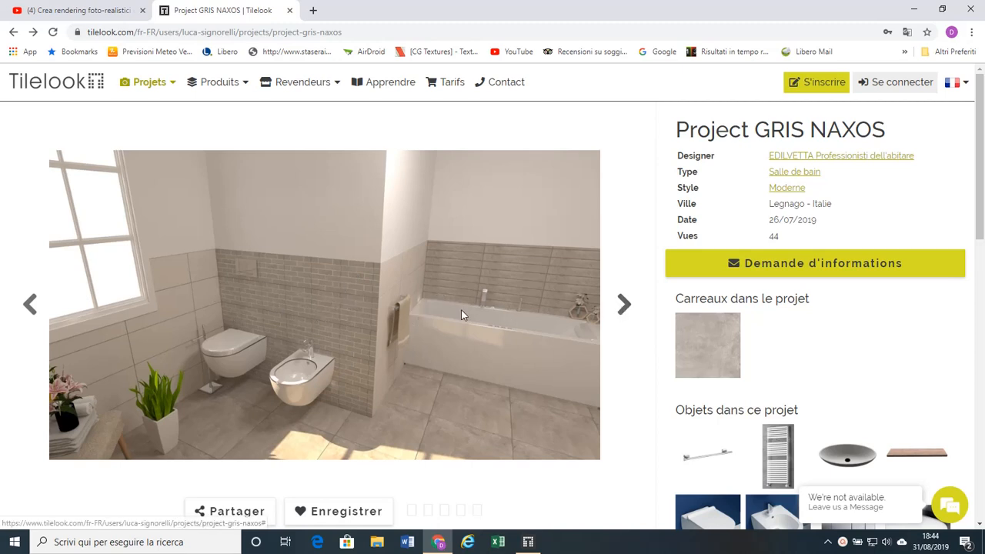
{"action": "left_click", "coordinate": [623, 306]}
{"action": "left_click", "coordinate": [624, 307]}
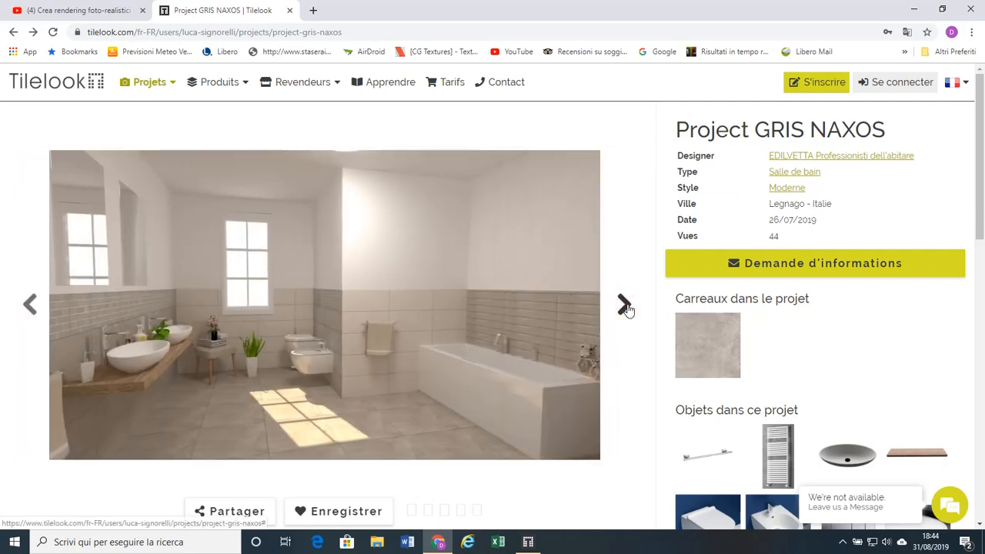
{"action": "left_click", "coordinate": [624, 307]}
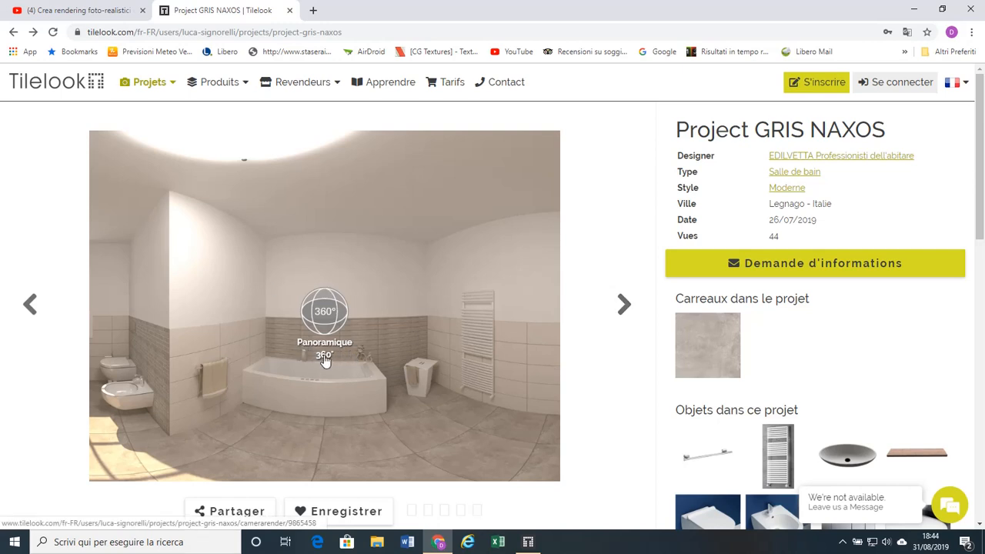
- Open the bathroom's 360° panorama and look around from the washbasins towards the window
{"action": "left_click", "coordinate": [324, 325]}
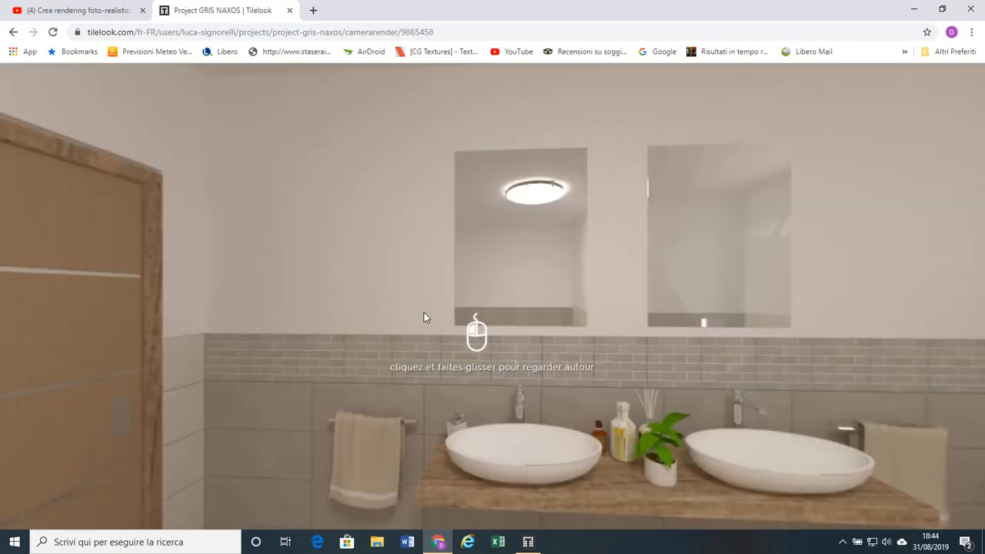
{"action": "right_click_drag", "start_coordinate": [456, 313], "coordinate": [405, 313]}
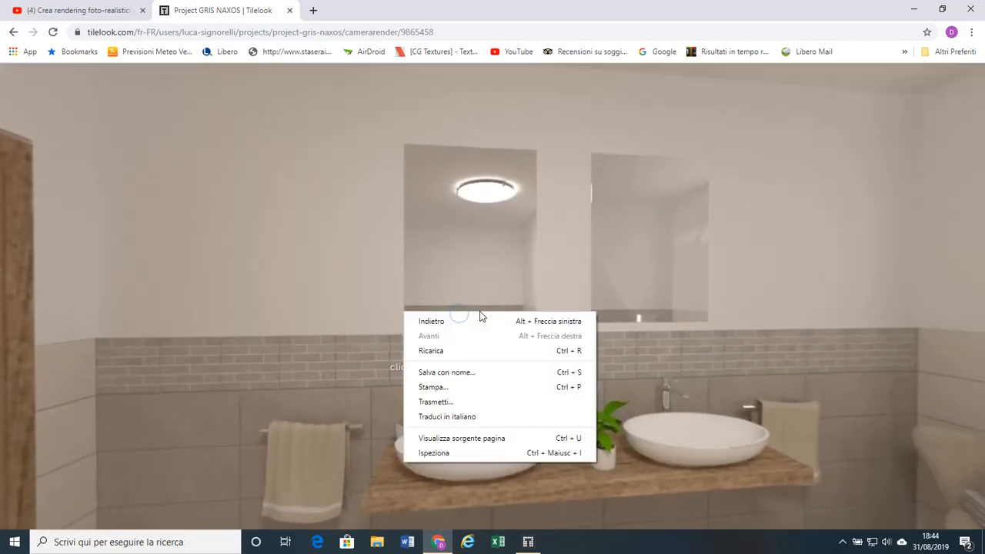
{"action": "left_click", "coordinate": [542, 296]}
{"action": "left_click_drag", "start_coordinate": [548, 285], "coordinate": [422, 238]}
{"action": "right_click", "coordinate": [422, 235]}
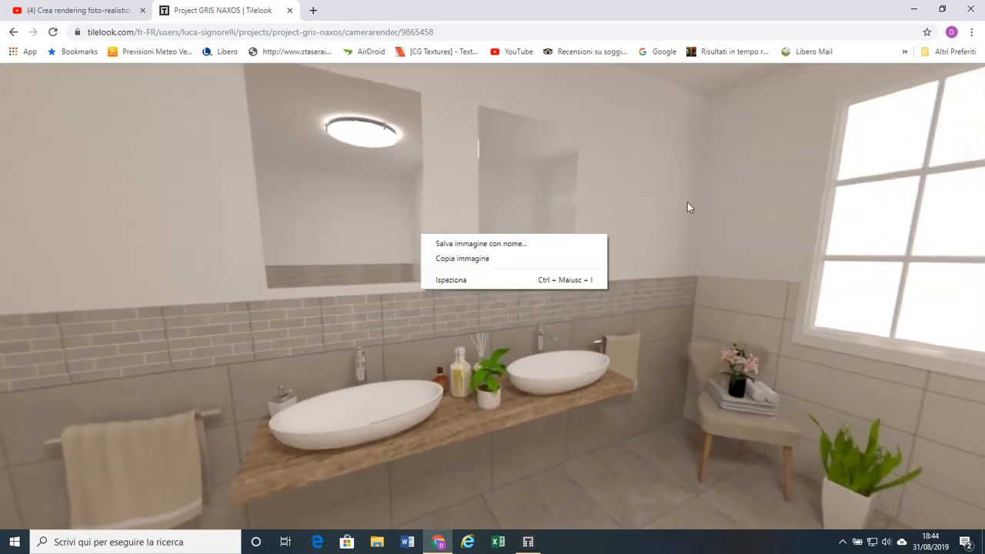
{"action": "left_click", "coordinate": [786, 75]}
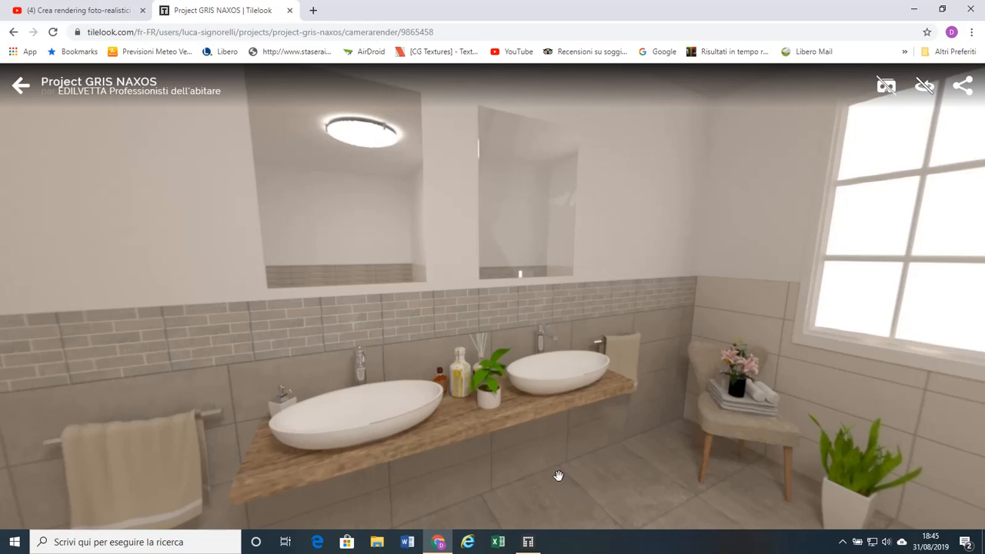
- Switch to the Tilelook design tool and reframe the 3D view to show the whole kitchen, including the door and both stools
{"action": "left_click", "coordinate": [528, 542]}
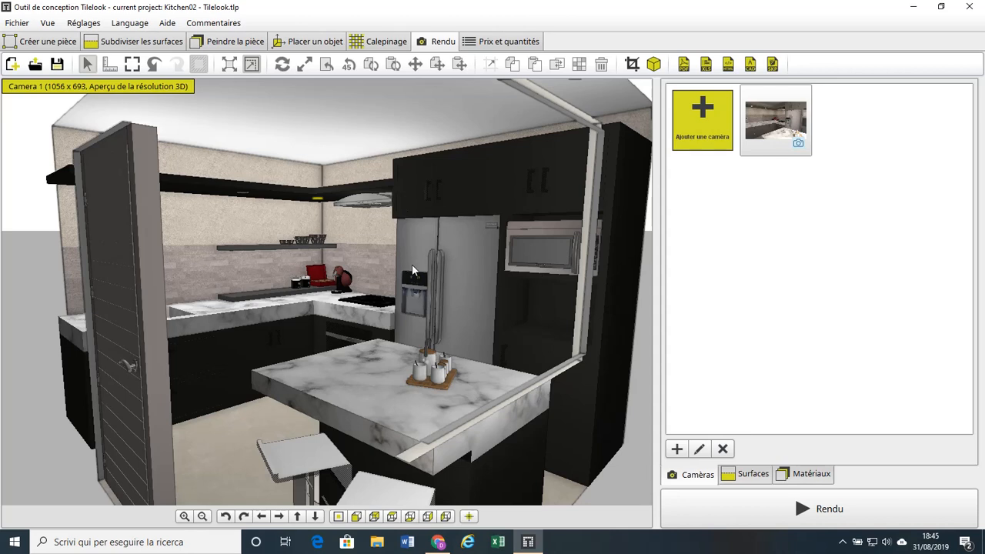
{"action": "scroll", "coordinate": [412, 264], "scroll_direction": "down", "scroll_amount": 3}
{"action": "scroll", "coordinate": [404, 277], "scroll_direction": "up", "scroll_amount": 2}
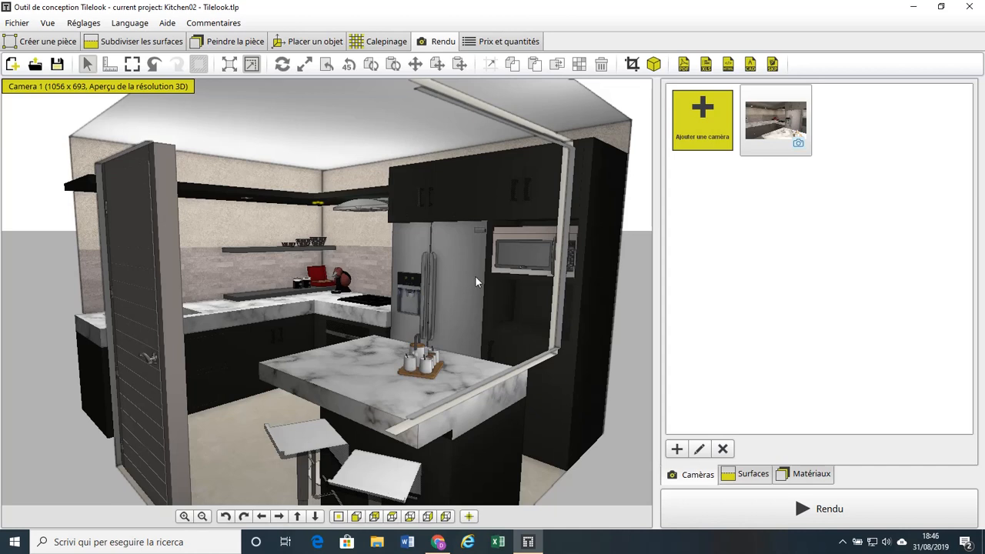
{"action": "left_click_drag", "start_coordinate": [475, 276], "coordinate": [408, 283]}
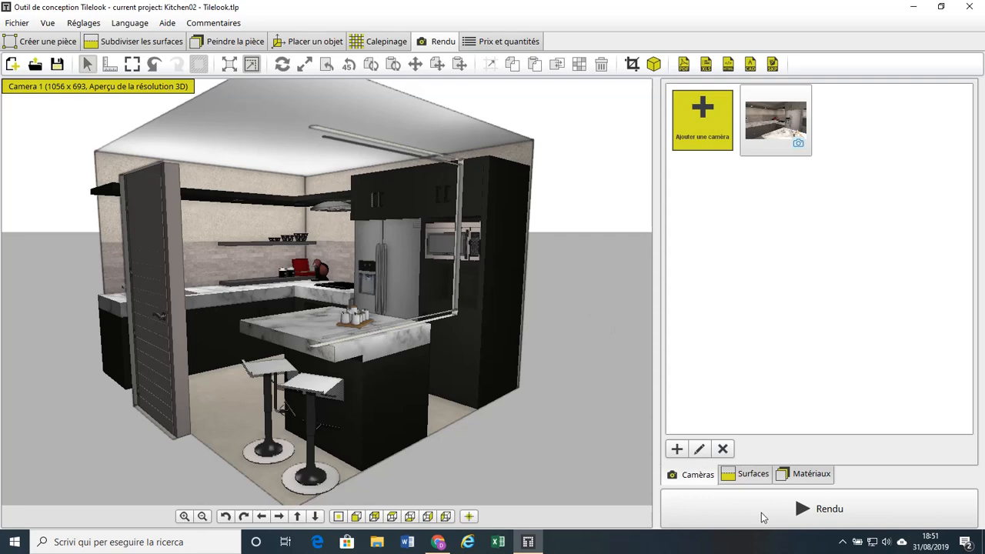
- Start the render assistant, include Camera 1 in the render and proceed to the light settings
{"action": "left_click", "coordinate": [783, 512]}
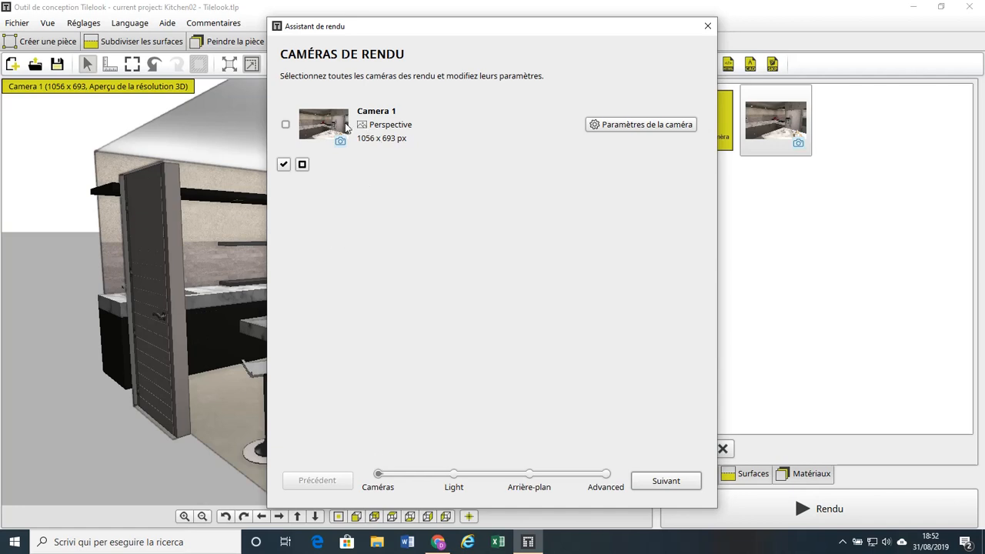
{"action": "left_click", "coordinate": [285, 124]}
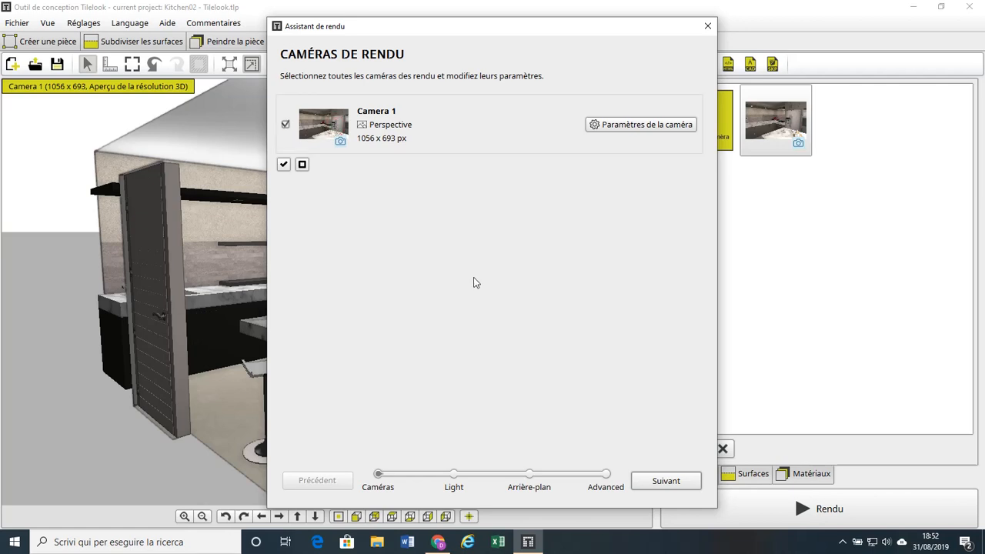
{"action": "left_click", "coordinate": [667, 483]}
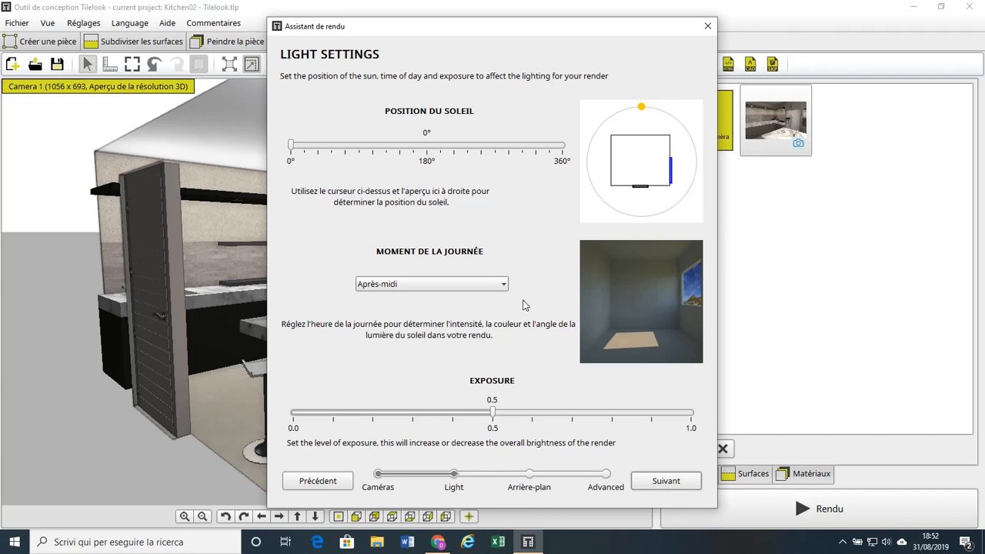
- Review the background, light and advanced render settings and run the Camera 1 render without changing them
{"action": "left_click", "coordinate": [667, 482]}
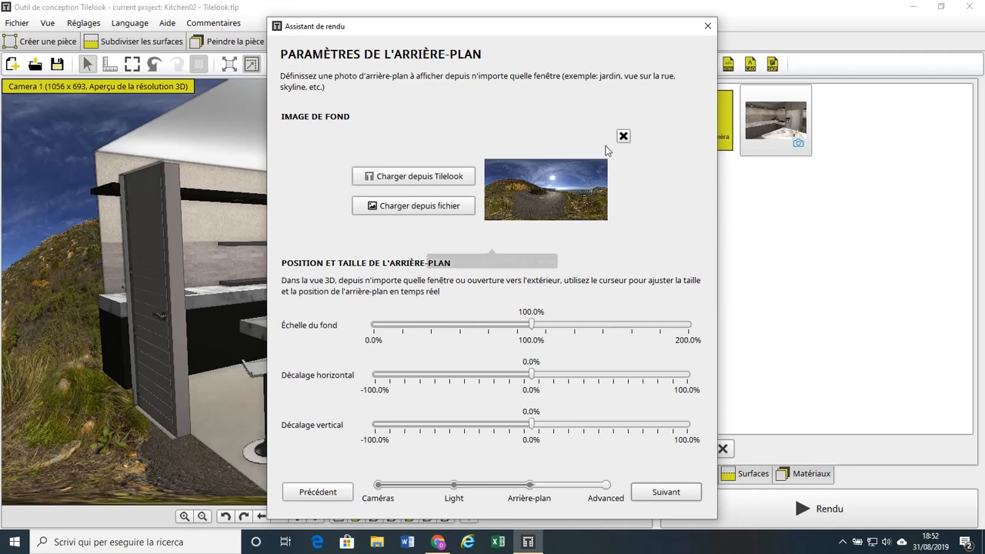
{"action": "left_click", "coordinate": [328, 493]}
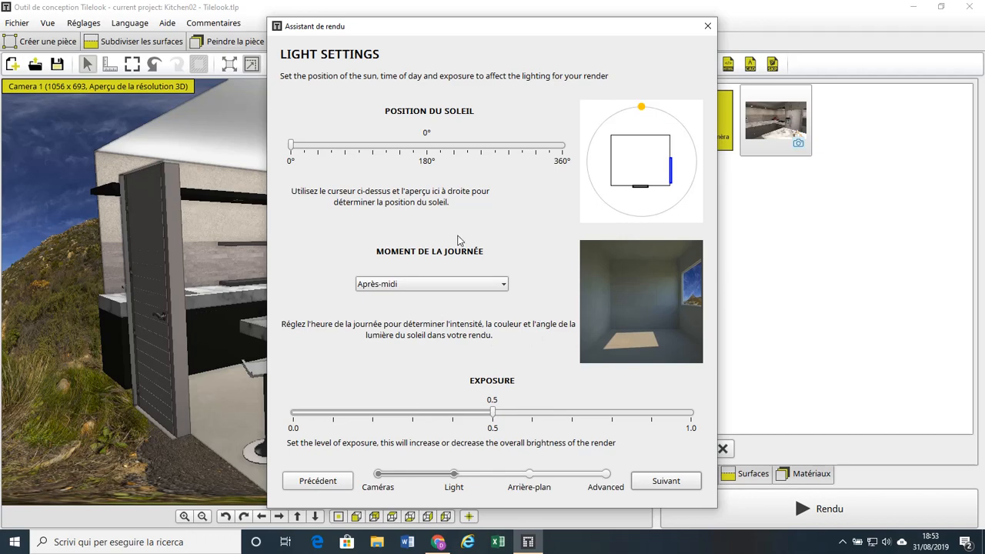
{"action": "left_click", "coordinate": [666, 482]}
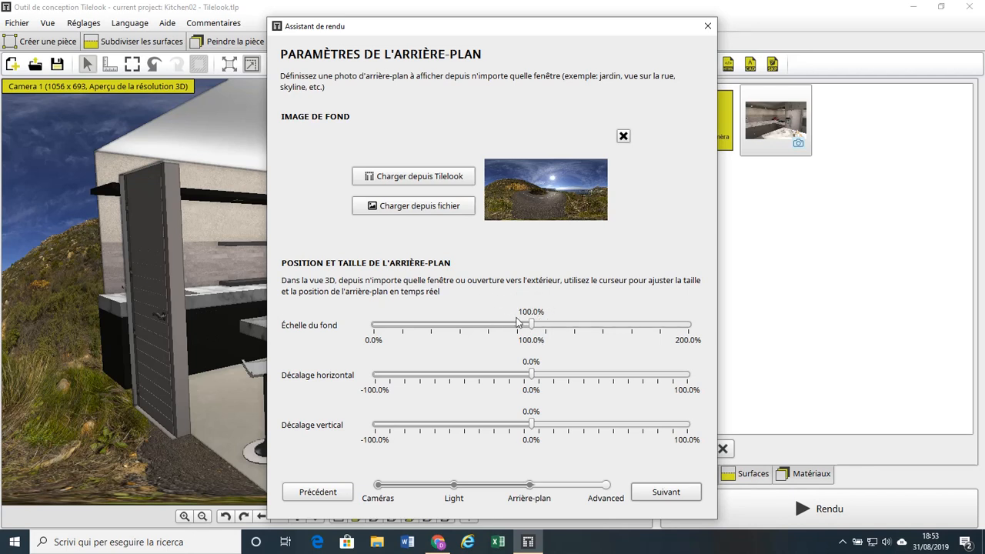
{"action": "left_click", "coordinate": [666, 493]}
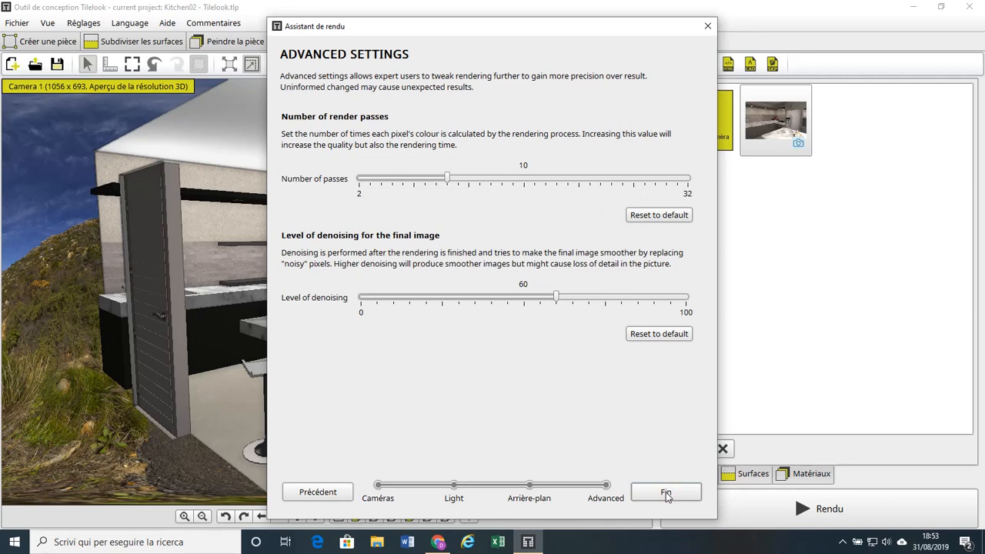
{"action": "left_click", "coordinate": [666, 492]}
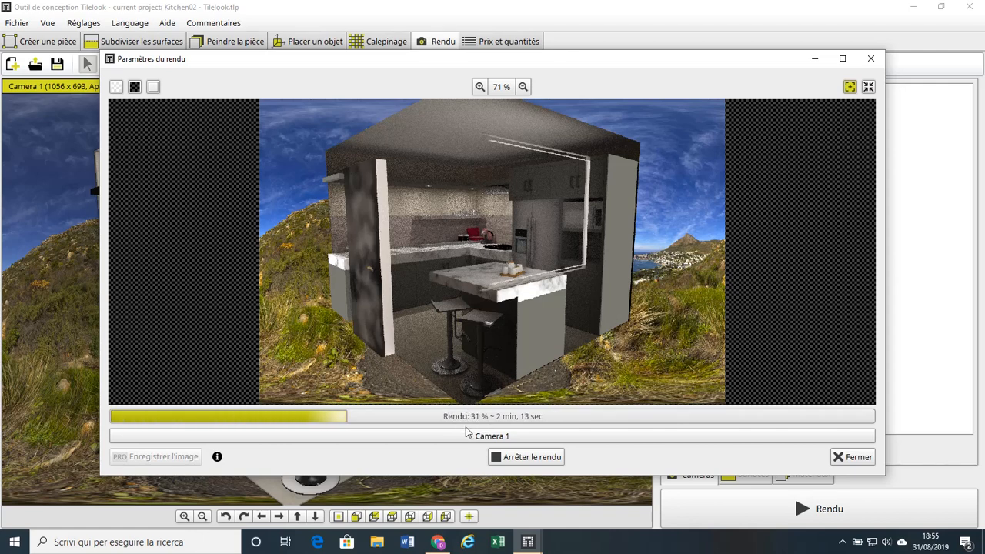
{"action": "left_click", "coordinate": [519, 459]}
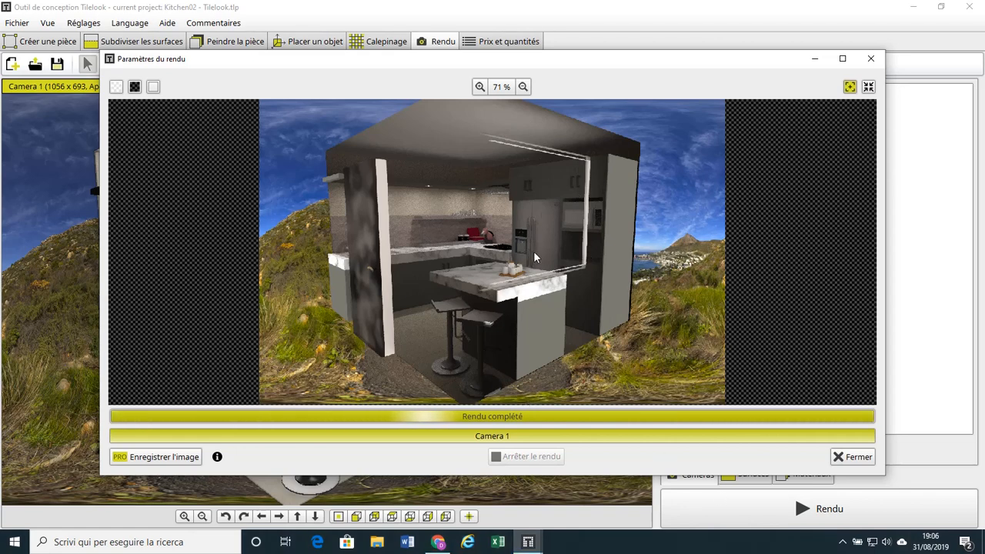
- Save the rendered image to the Desktop as Camera 1.jpg in JPEG format
{"action": "left_click", "coordinate": [144, 459]}
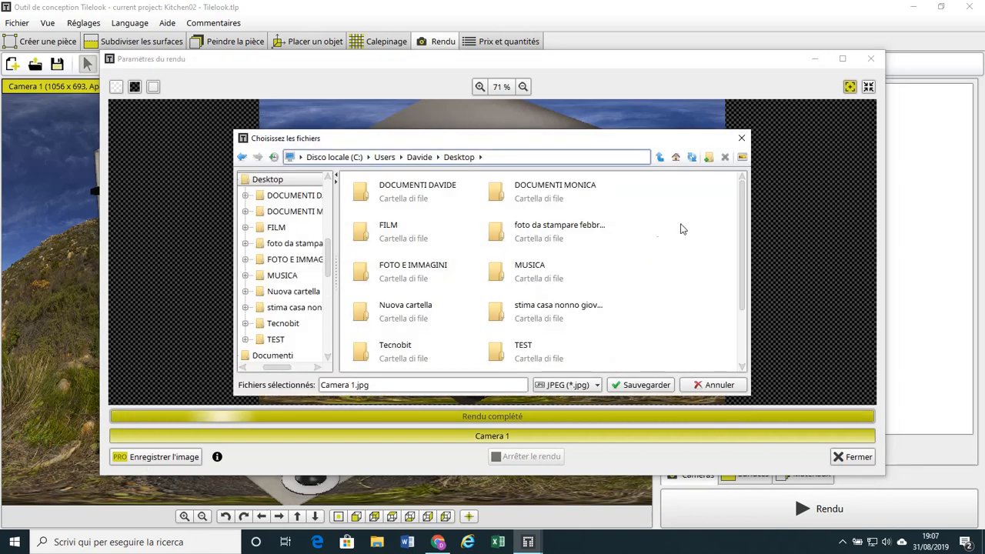
{"action": "left_click_drag", "start_coordinate": [739, 223], "coordinate": [744, 194]}
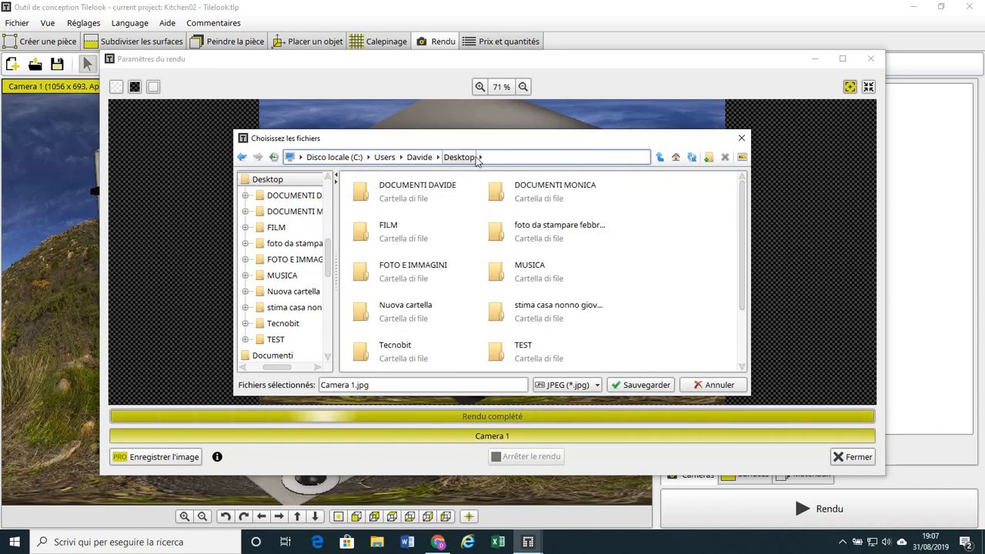
{"action": "left_click", "coordinate": [597, 387]}
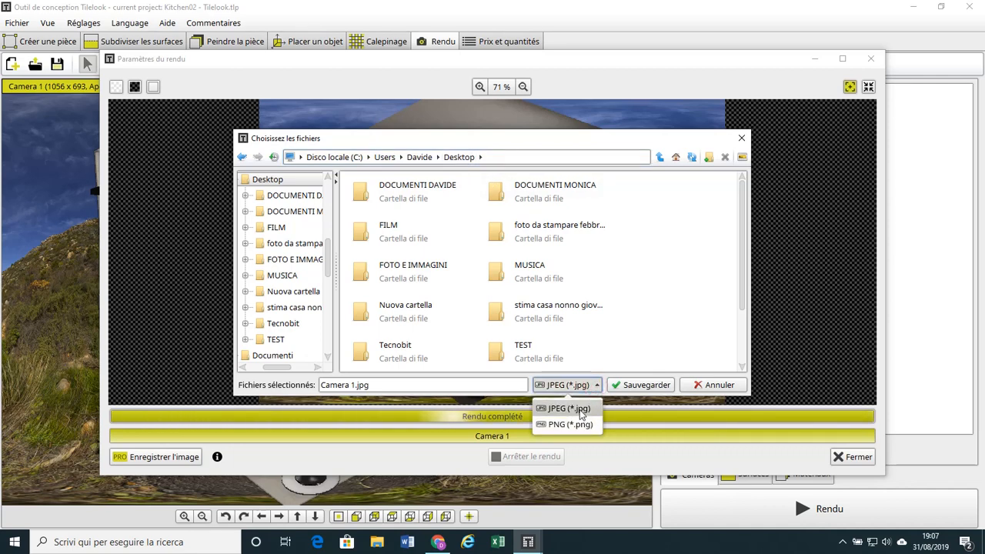
{"action": "left_click", "coordinate": [581, 412]}
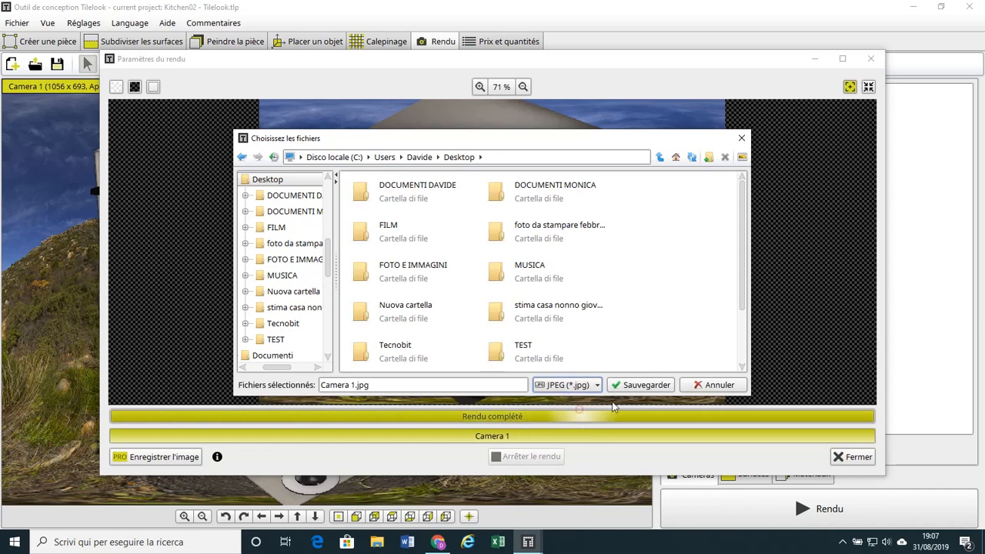
{"action": "left_click", "coordinate": [648, 385]}
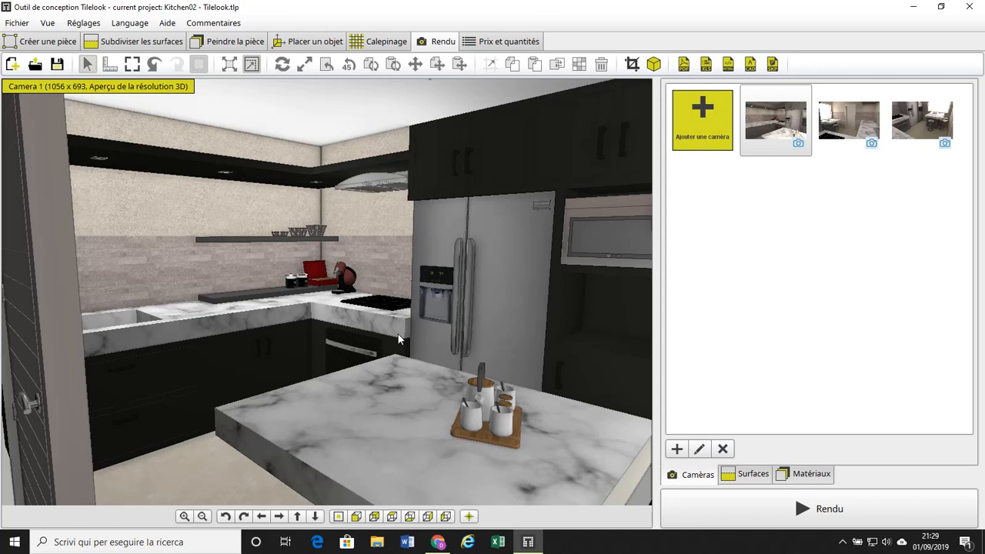
- Open the material settings of the corner countertop's images-81 marble and browse the available material types
{"action": "left_click", "coordinate": [355, 319]}
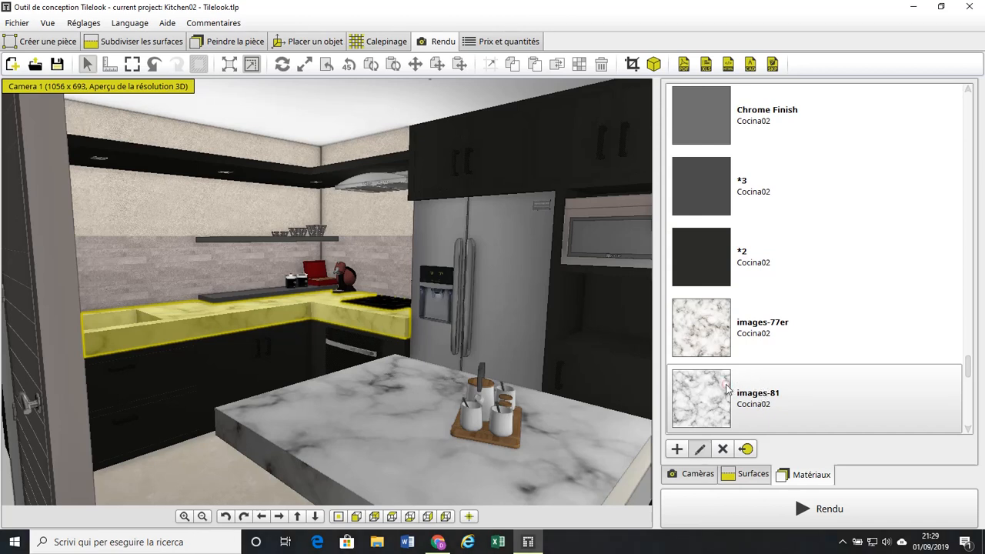
{"action": "double_click", "coordinate": [731, 391]}
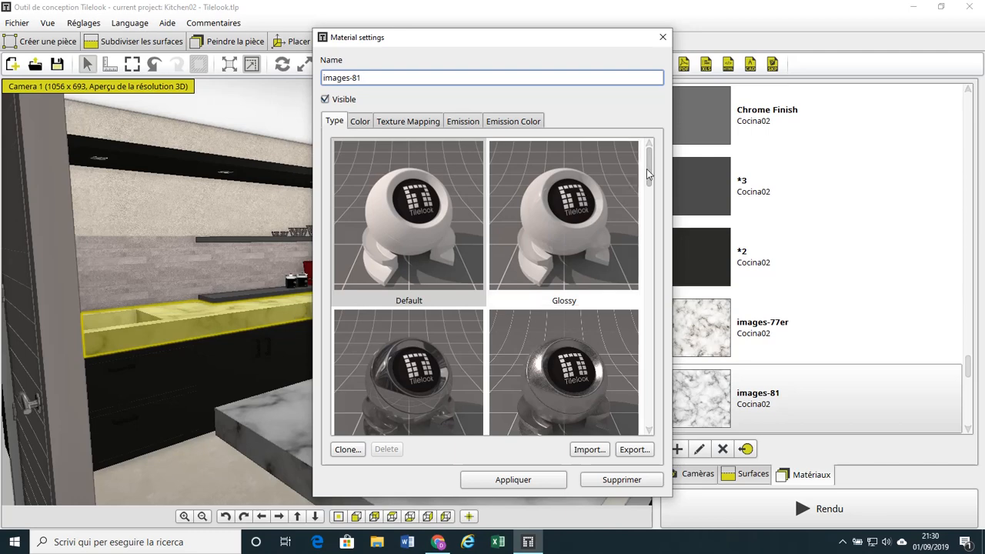
{"action": "mouse_move", "coordinate": [647, 175]}
{"action": "left_mouse_down"}
{"action": "mouse_move", "coordinate": [653, 214]}
{"action": "mouse_move", "coordinate": [651, 157]}
{"action": "left_mouse_up"}
{"action": "left_click_drag", "start_coordinate": [649, 183], "coordinate": [645, 261]}
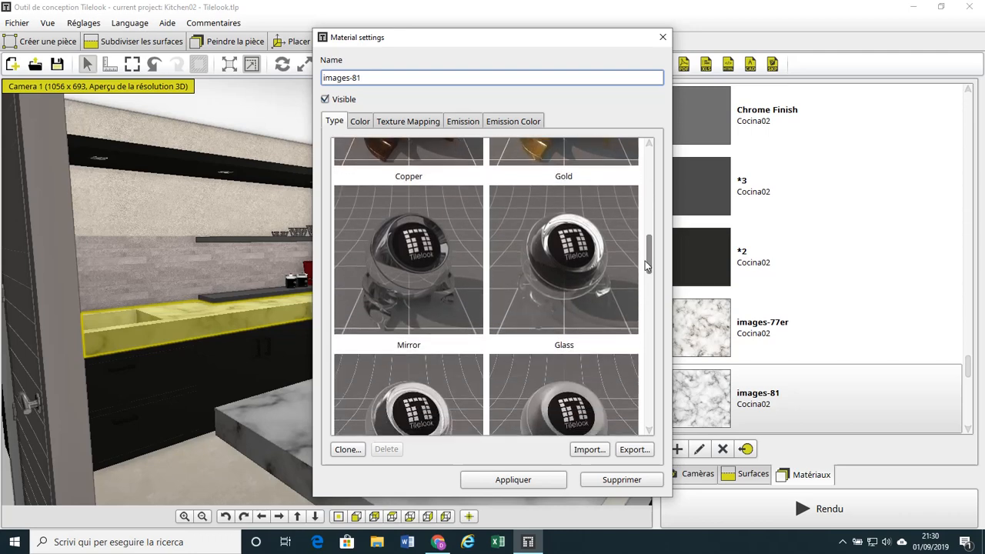
- Try the Glass, Frosted Glass and Semi-transparent Glass types on the images-81 countertop material
{"action": "left_click", "coordinate": [574, 292]}
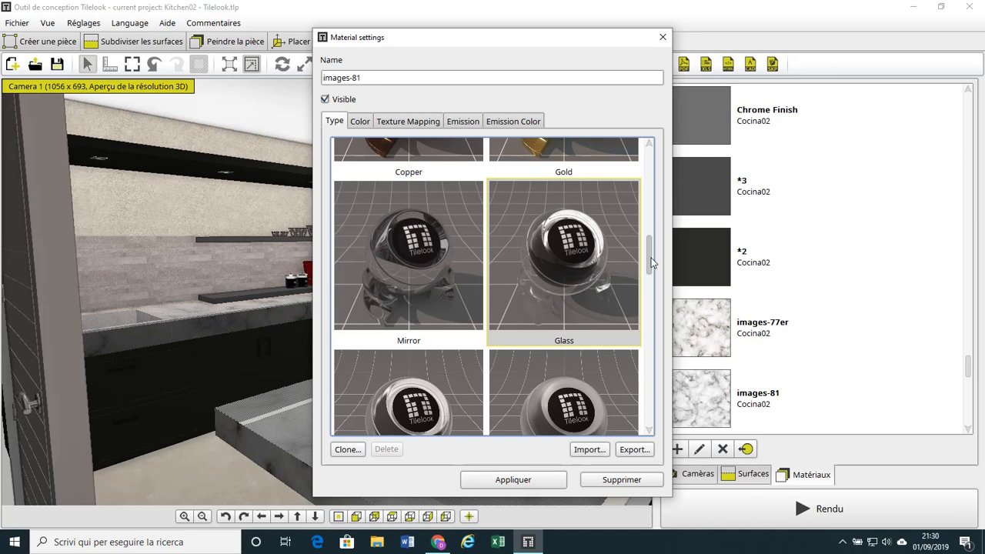
{"action": "left_click_drag", "start_coordinate": [651, 263], "coordinate": [648, 283]}
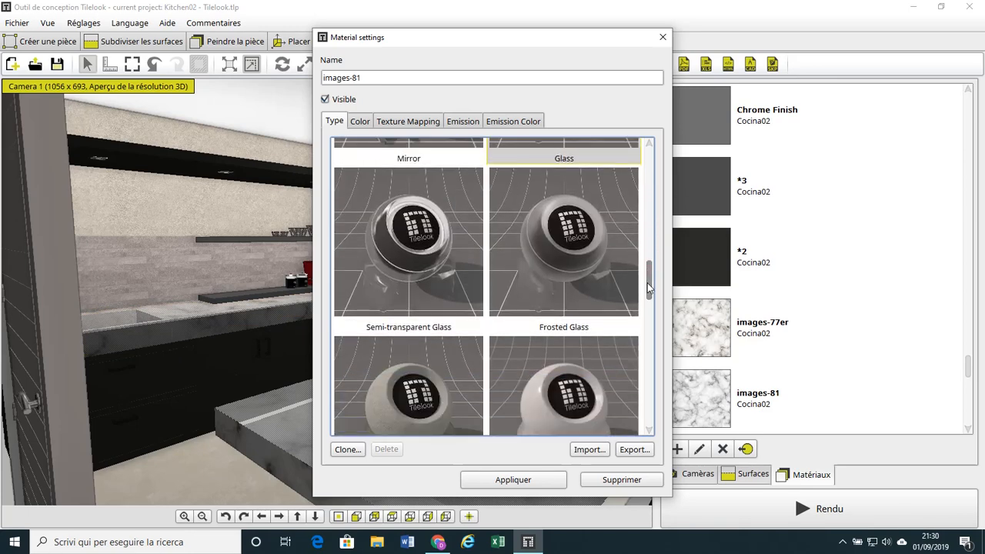
{"action": "left_click", "coordinate": [583, 290]}
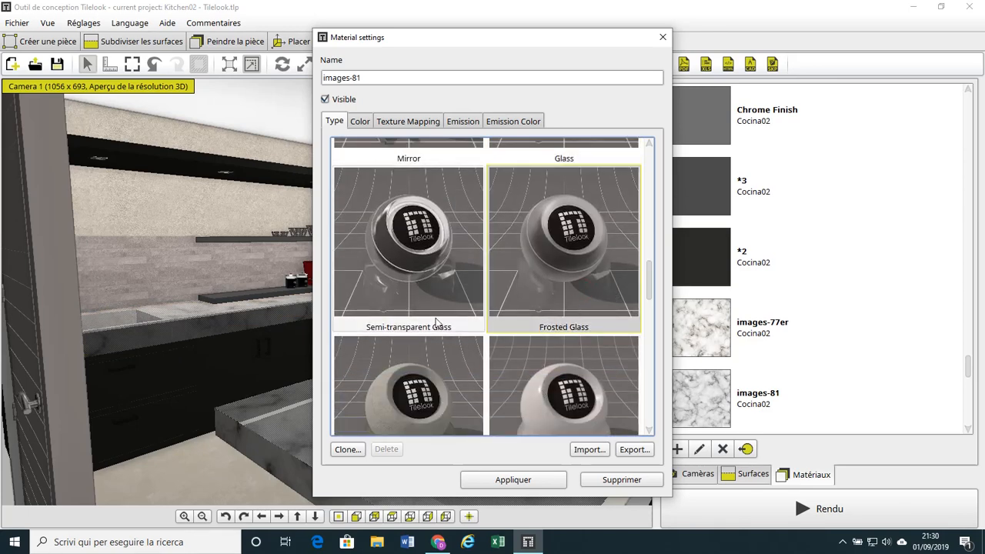
{"action": "left_click", "coordinate": [419, 286]}
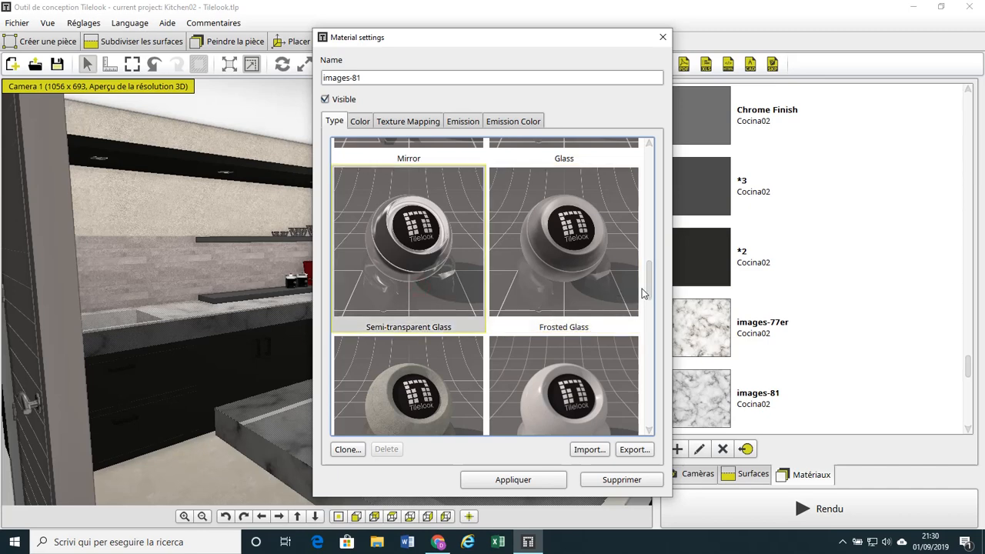
- Try the Copper and Gold types on the images-81 material, ending with Satin Metal Scratched
{"action": "left_click_drag", "start_coordinate": [649, 287], "coordinate": [609, 237]}
{"action": "left_click", "coordinate": [433, 248]}
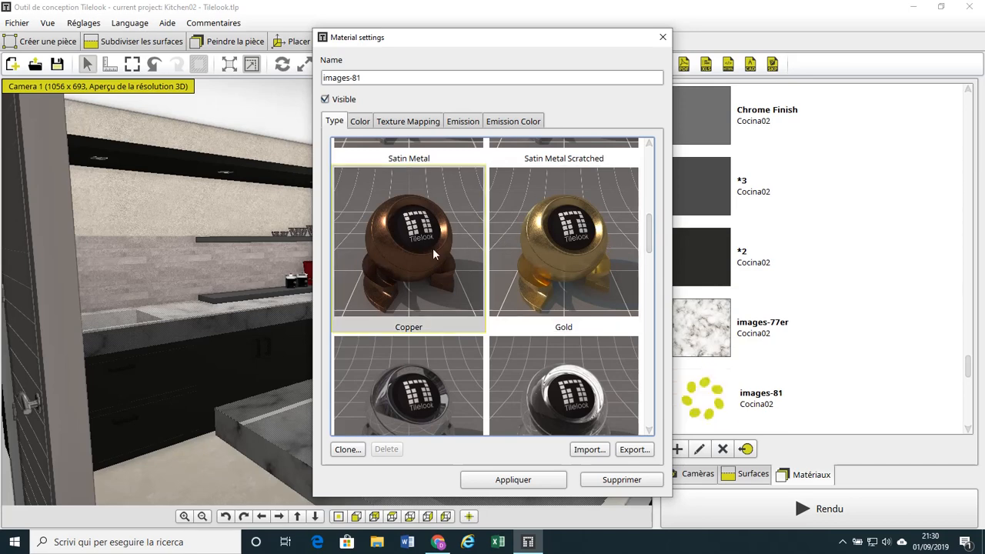
{"action": "left_click", "coordinate": [557, 252]}
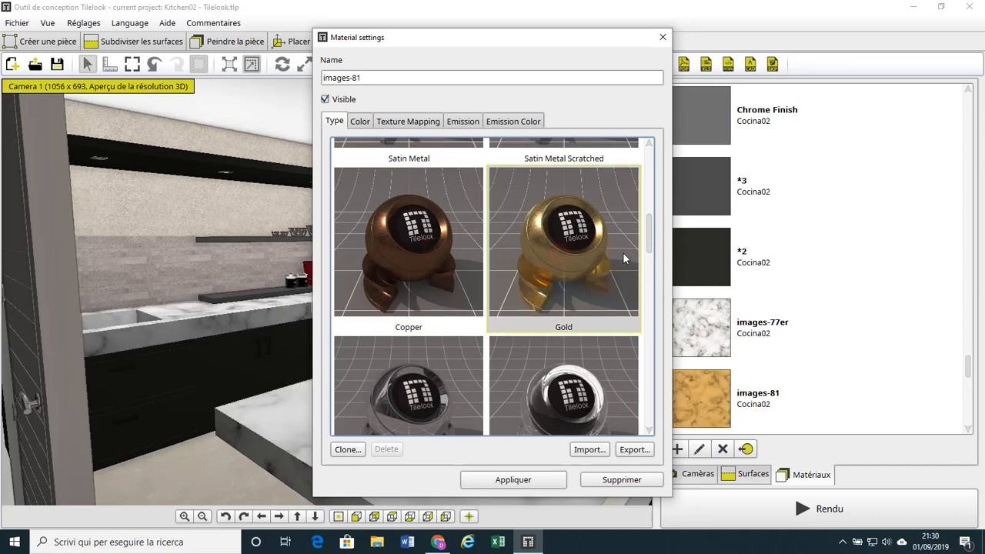
{"action": "left_click_drag", "start_coordinate": [649, 246], "coordinate": [649, 228]}
{"action": "left_click", "coordinate": [585, 229]}
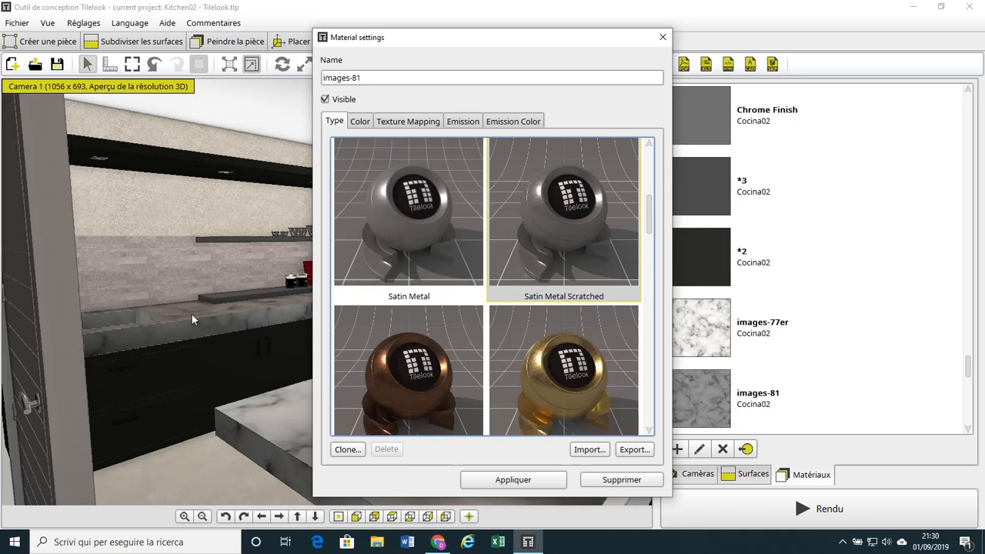
- Replace the images-81 countertop material's texture with a solid blue colour, hex 281ABE, and apply the change
{"action": "left_click_drag", "start_coordinate": [650, 225], "coordinate": [646, 190]}
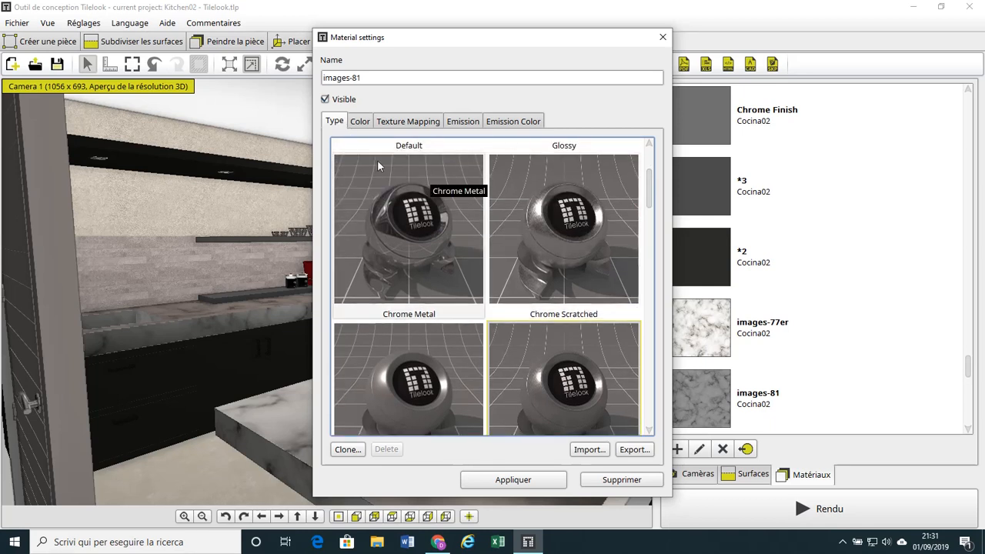
{"action": "left_click", "coordinate": [360, 123]}
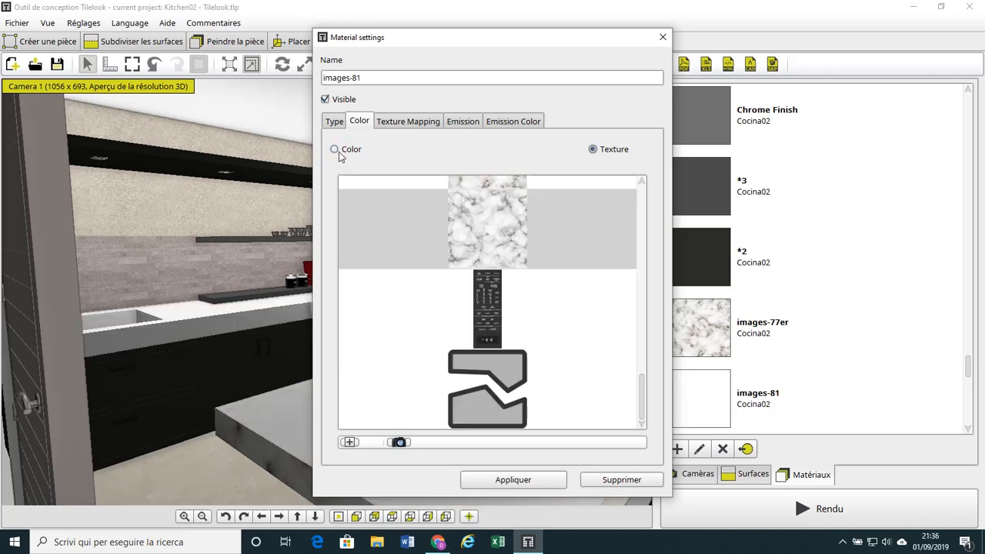
{"action": "left_click", "coordinate": [335, 150]}
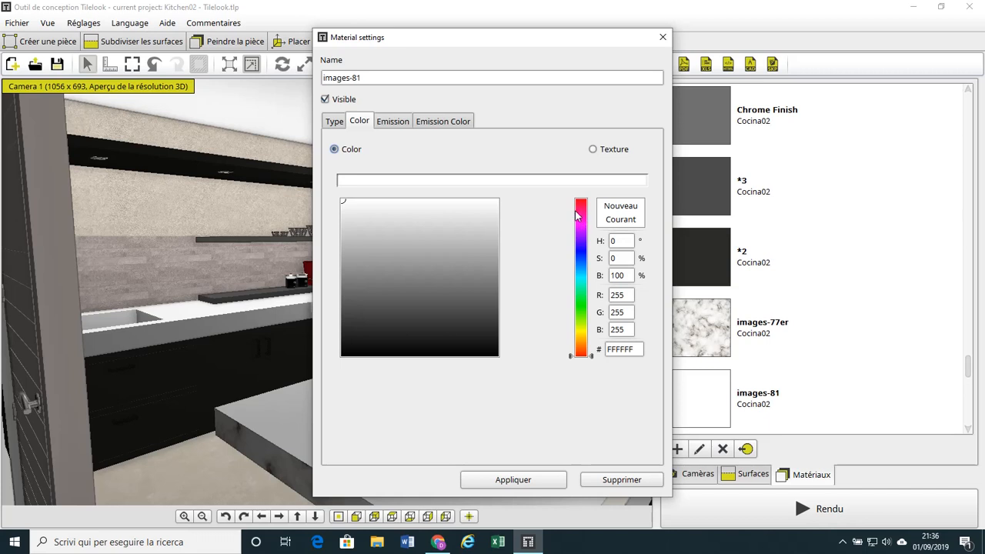
{"action": "left_click_drag", "start_coordinate": [581, 214], "coordinate": [577, 255]}
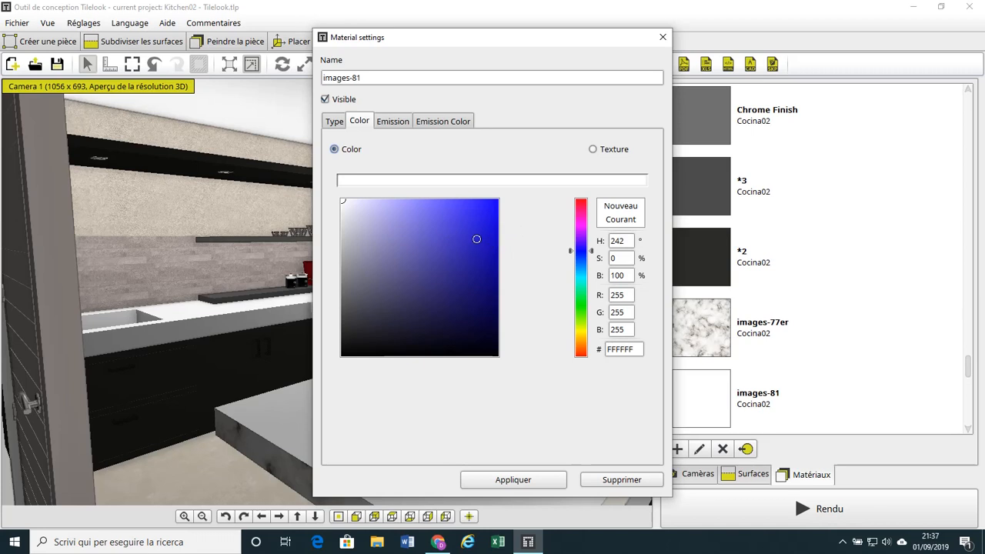
{"action": "left_click", "coordinate": [476, 239]}
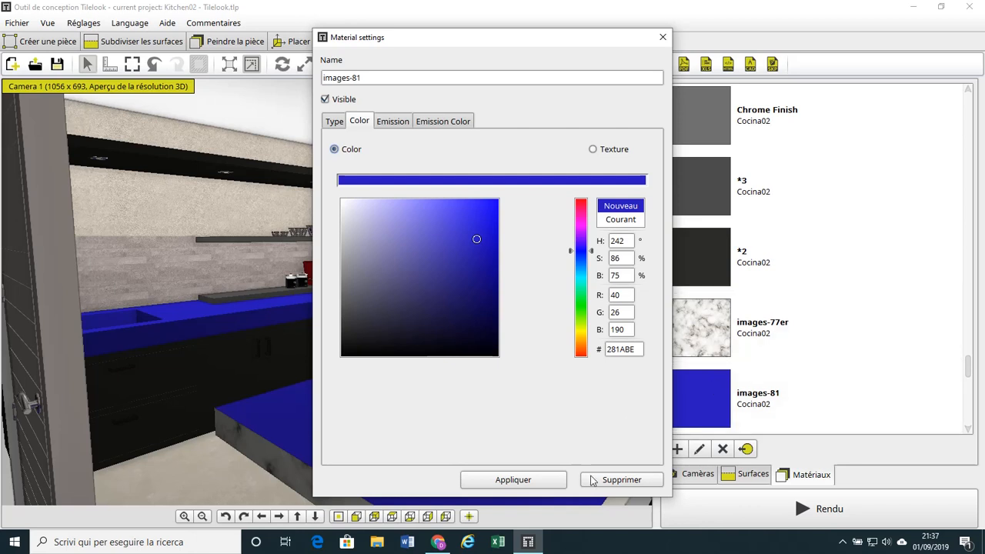
{"action": "left_click", "coordinate": [536, 485]}
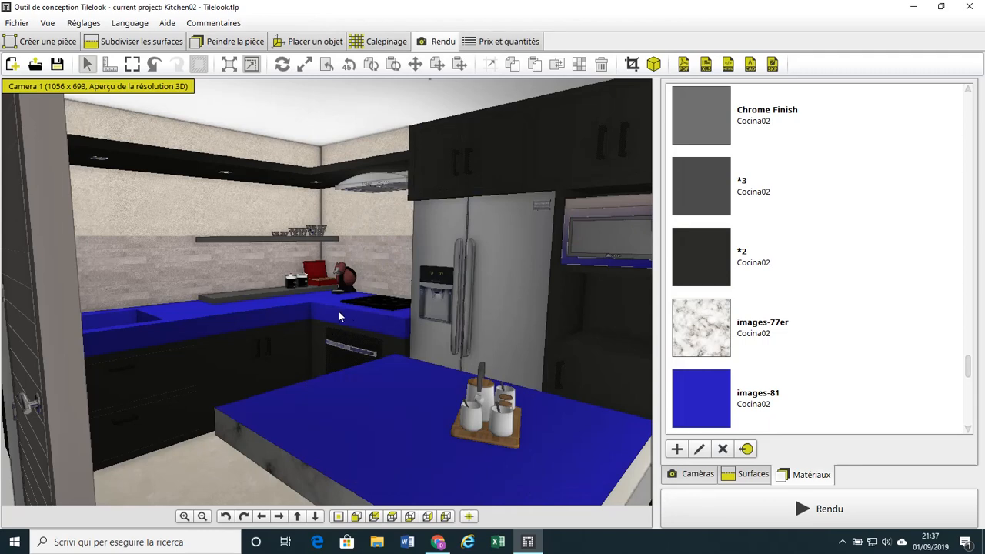
- Reopen the images-81 material settings and switch its colour back to a white marble texture
{"action": "double_click", "coordinate": [709, 410]}
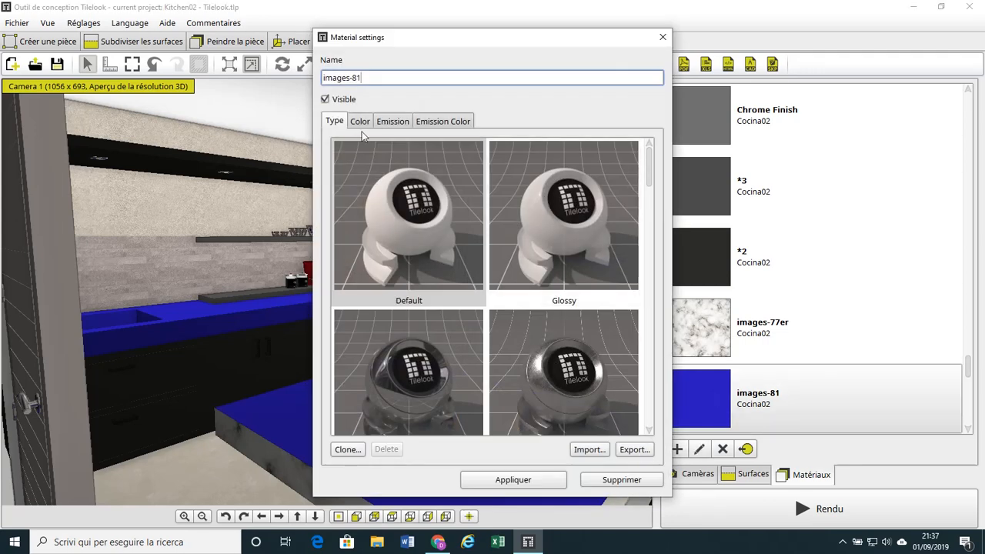
{"action": "left_click", "coordinate": [359, 124]}
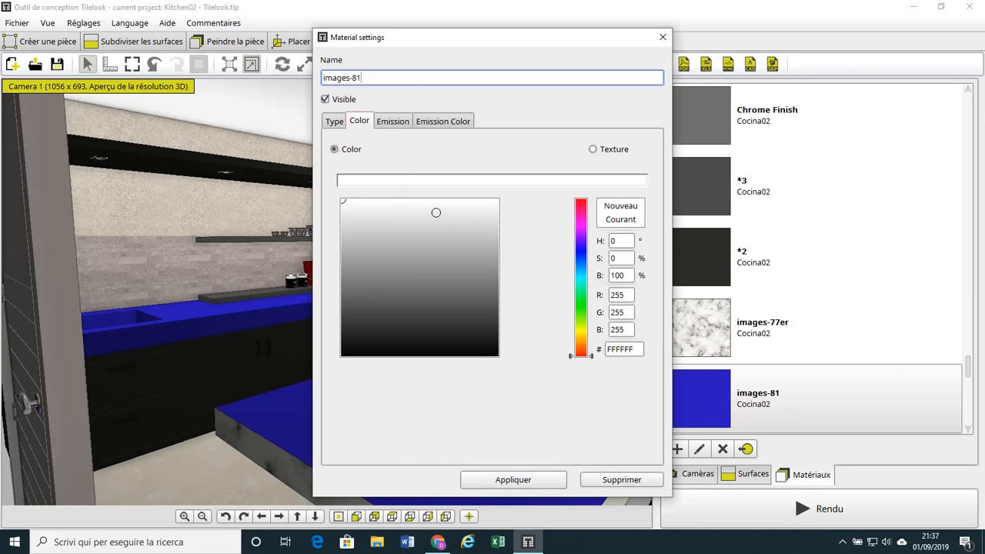
{"action": "left_click", "coordinate": [593, 150]}
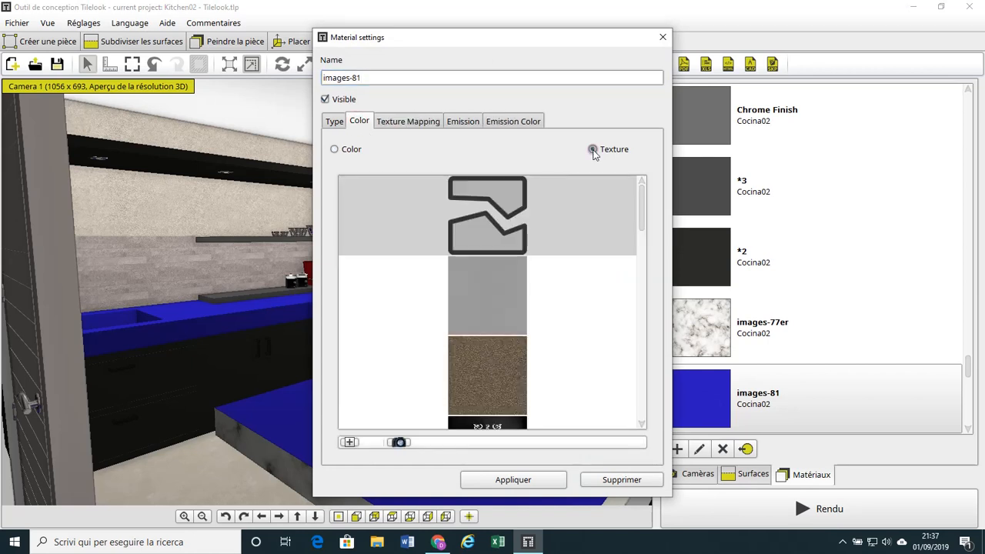
{"action": "left_click_drag", "start_coordinate": [643, 217], "coordinate": [639, 286]}
{"action": "left_click", "coordinate": [591, 396]}
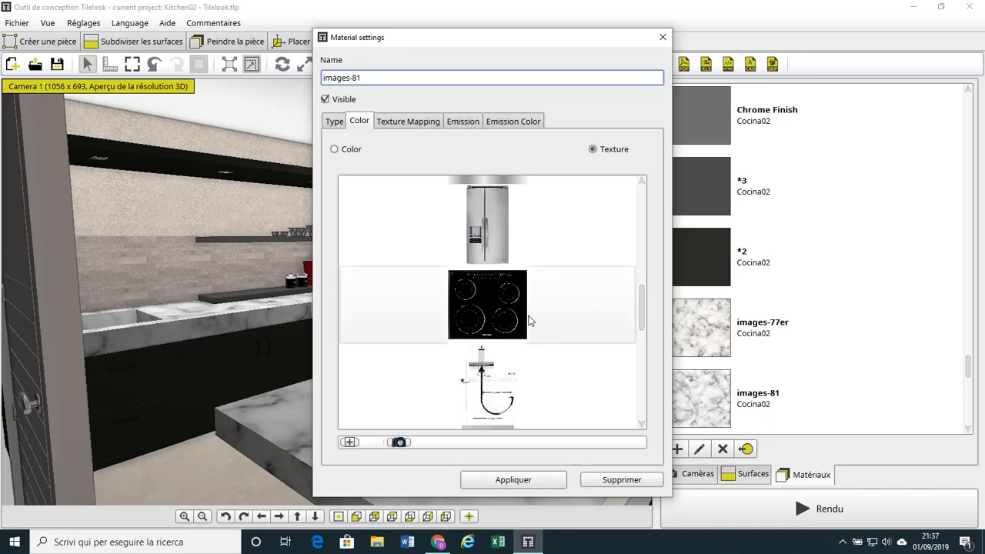
- Add the wood texture Madera nudos from the online library of all textures to the images-81 material
{"action": "left_click", "coordinate": [349, 445]}
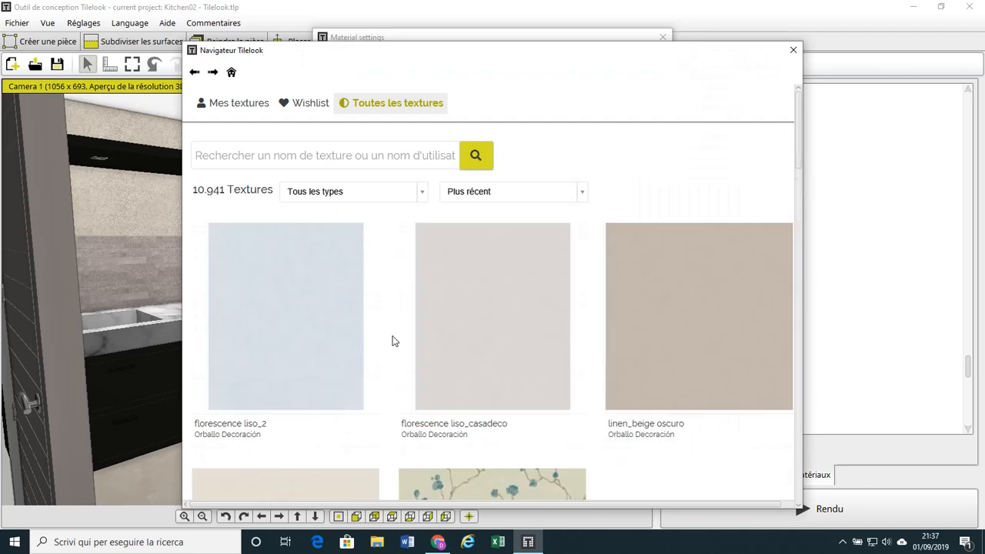
{"action": "mouse_move", "coordinate": [402, 315]}
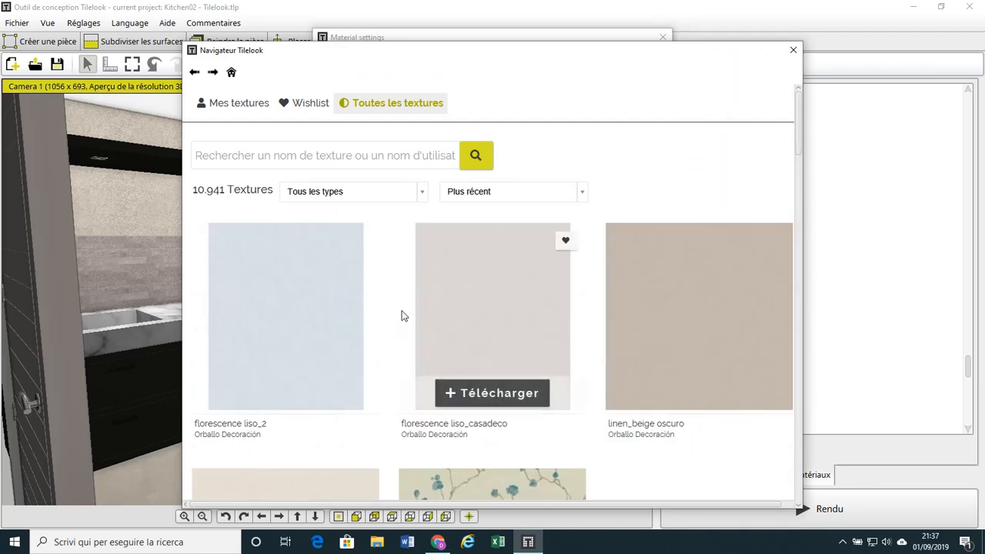
{"action": "scroll", "coordinate": [406, 313], "scroll_direction": "down", "scroll_amount": 1}
{"action": "scroll", "coordinate": [406, 311], "scroll_direction": "down", "scroll_amount": 3}
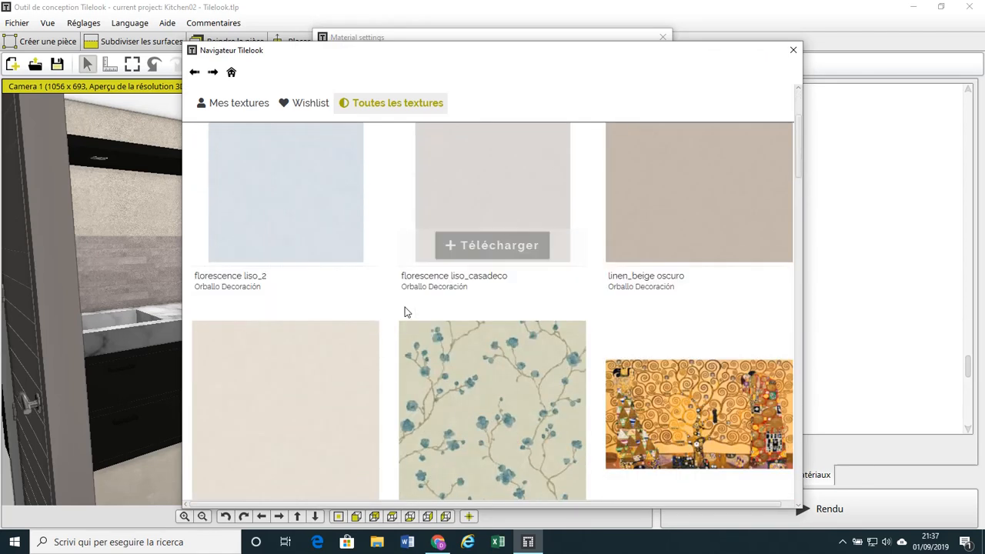
{"action": "scroll", "coordinate": [406, 309], "scroll_direction": "down", "scroll_amount": 3}
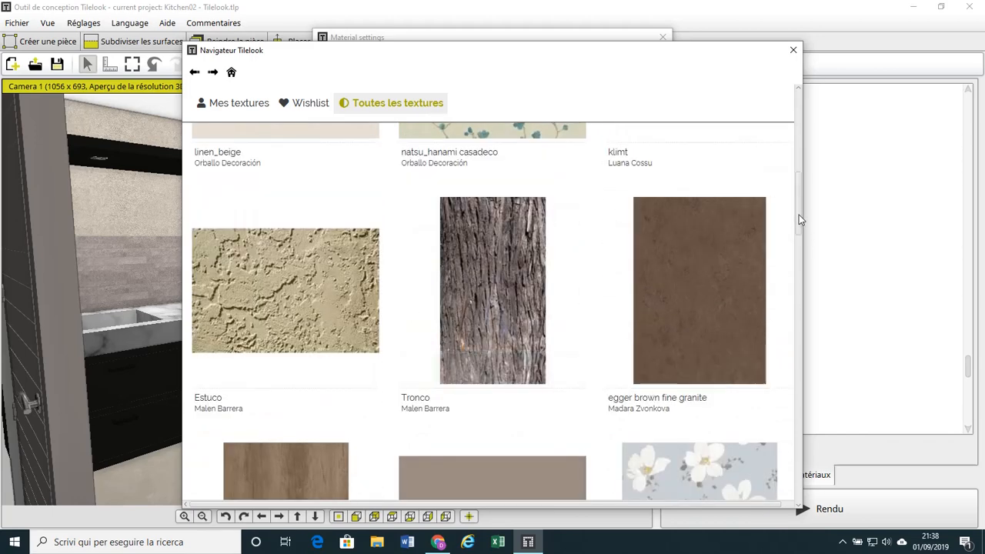
{"action": "left_click_drag", "start_coordinate": [798, 215], "coordinate": [807, 330]}
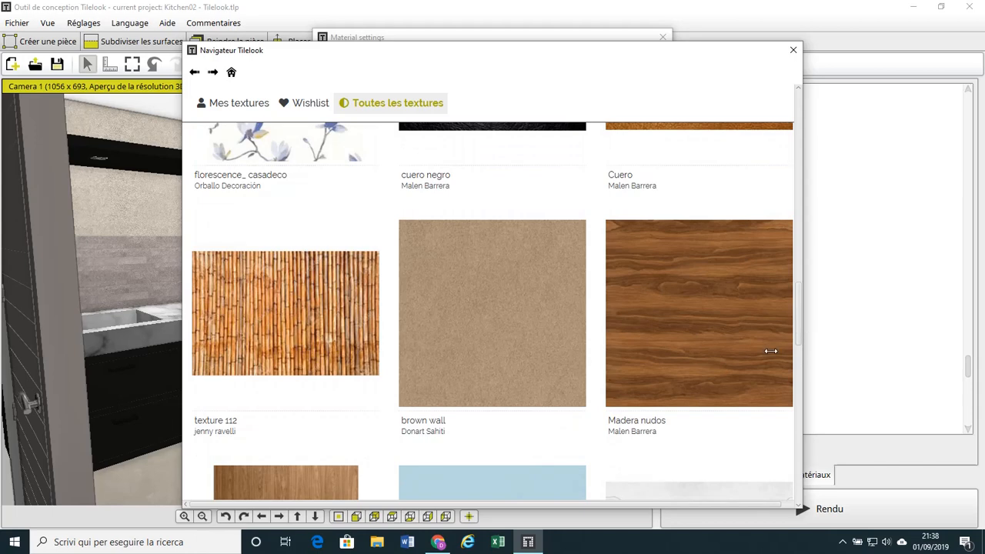
{"action": "mouse_move", "coordinate": [715, 354]}
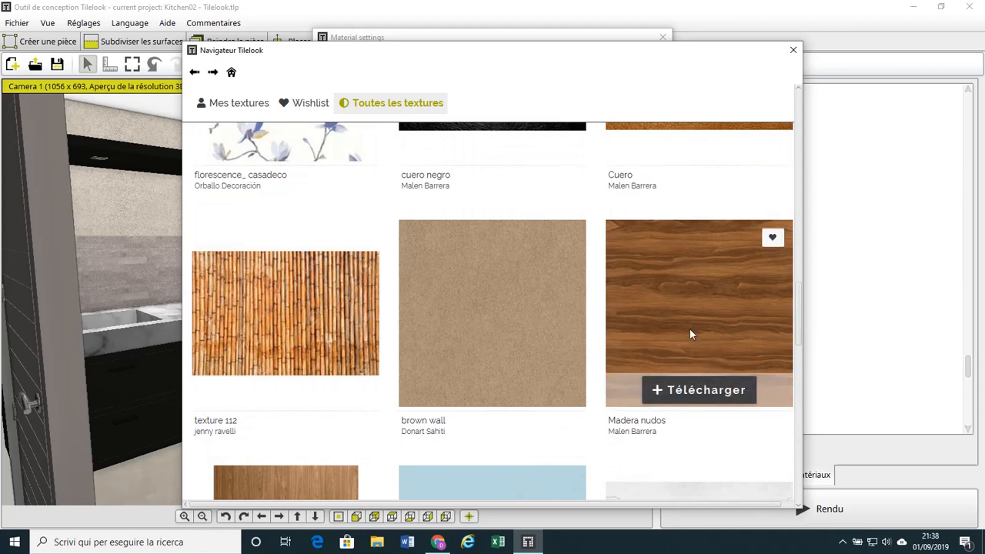
{"action": "left_click", "coordinate": [695, 391]}
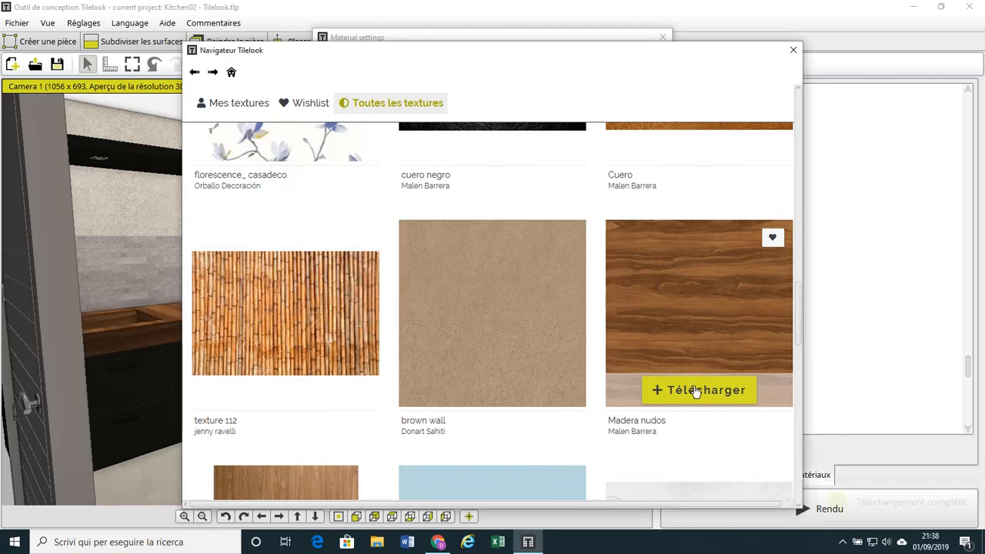
{"action": "left_click", "coordinate": [793, 50]}
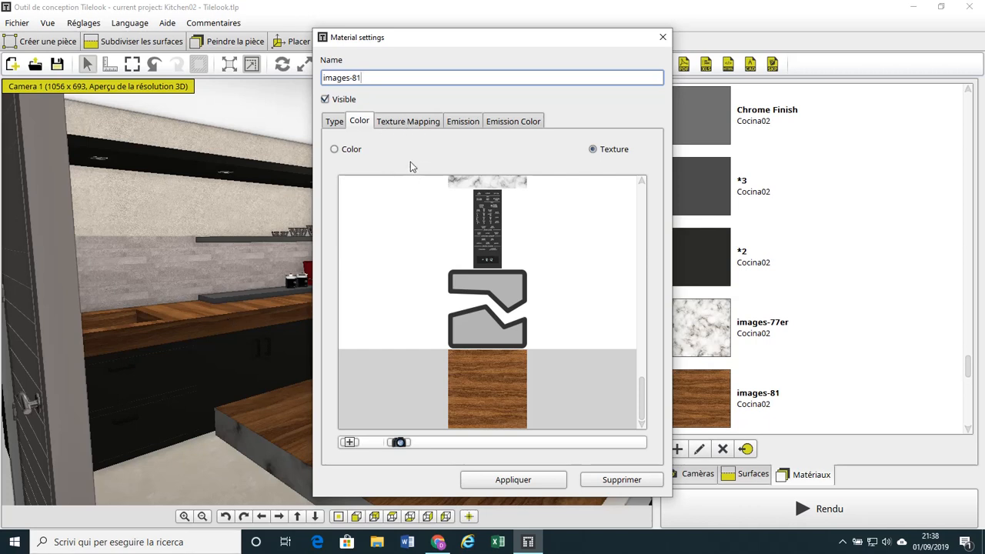
- Shift the wood texture's X offset slightly towards positive, rotate the texture partway on the images-81 material, and apply the mapping
{"action": "left_click", "coordinate": [407, 123]}
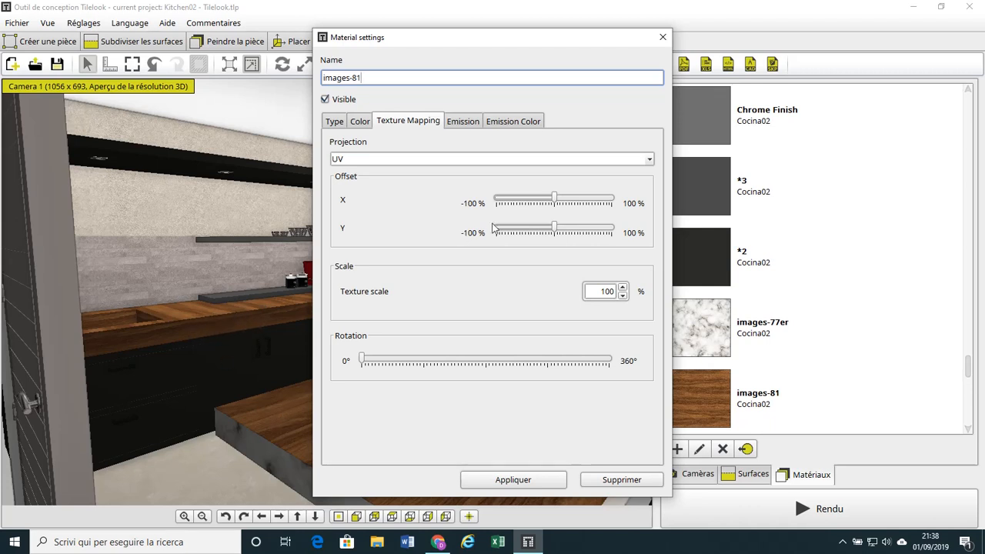
{"action": "mouse_move", "coordinate": [554, 202]}
{"action": "left_mouse_down"}
{"action": "mouse_move", "coordinate": [529, 206]}
{"action": "mouse_move", "coordinate": [566, 203]}
{"action": "mouse_move", "coordinate": [520, 203]}
{"action": "mouse_move", "coordinate": [555, 201]}
{"action": "left_mouse_up"}
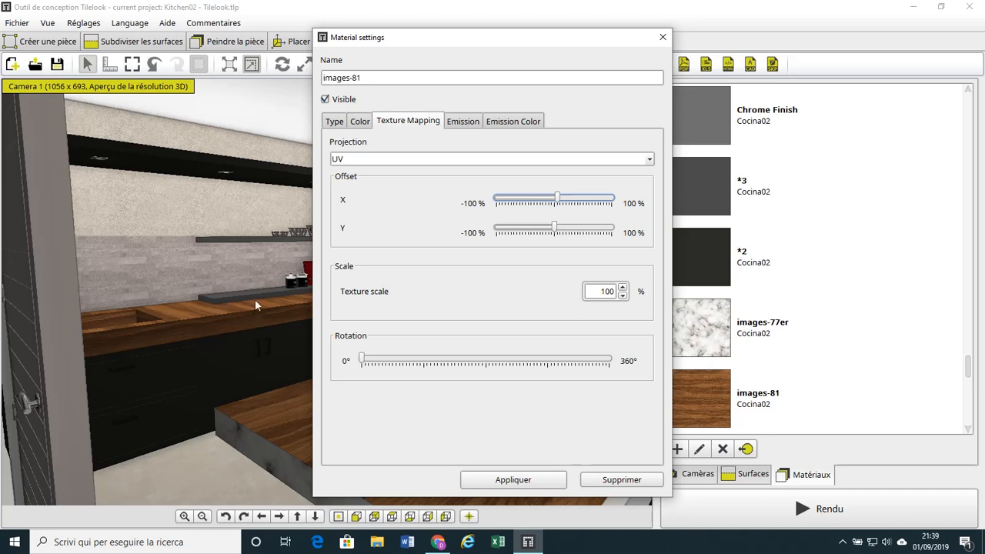
{"action": "left_click", "coordinate": [365, 359]}
{"action": "left_click_drag", "start_coordinate": [369, 362], "coordinate": [401, 363]}
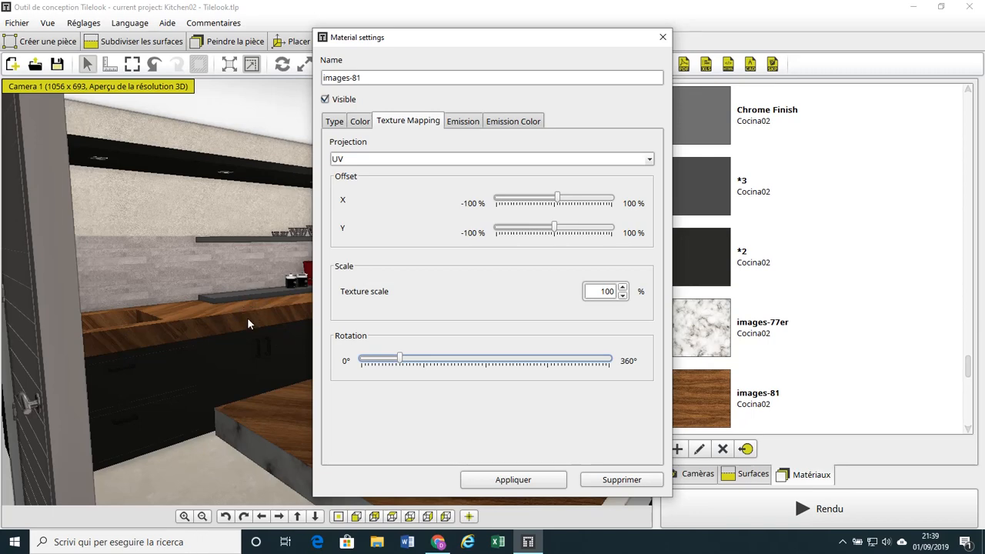
{"action": "left_click", "coordinate": [520, 481]}
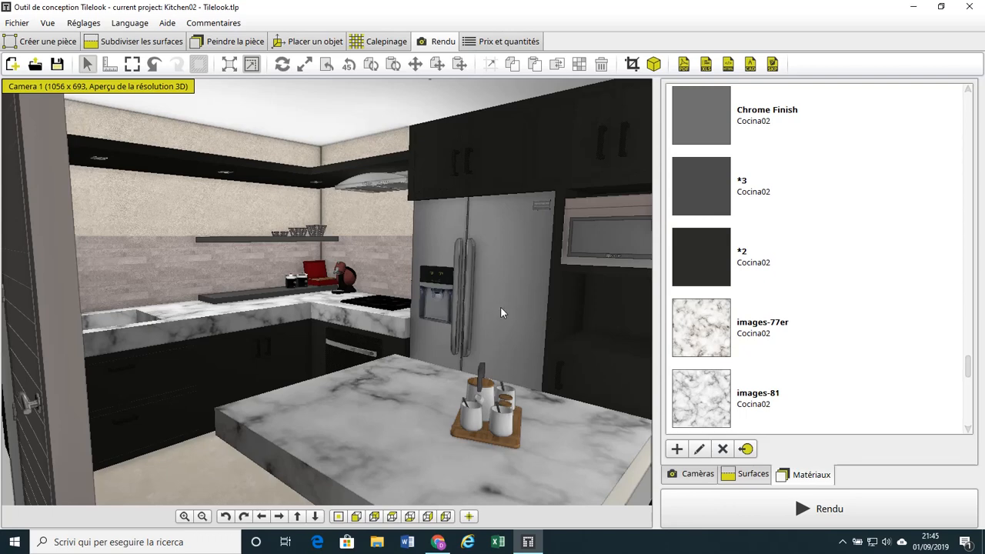
- Open the emission settings of the glass material on the recessed ceiling spotlight near the range hood
{"action": "scroll", "coordinate": [319, 245], "scroll_direction": "up", "scroll_amount": 2}
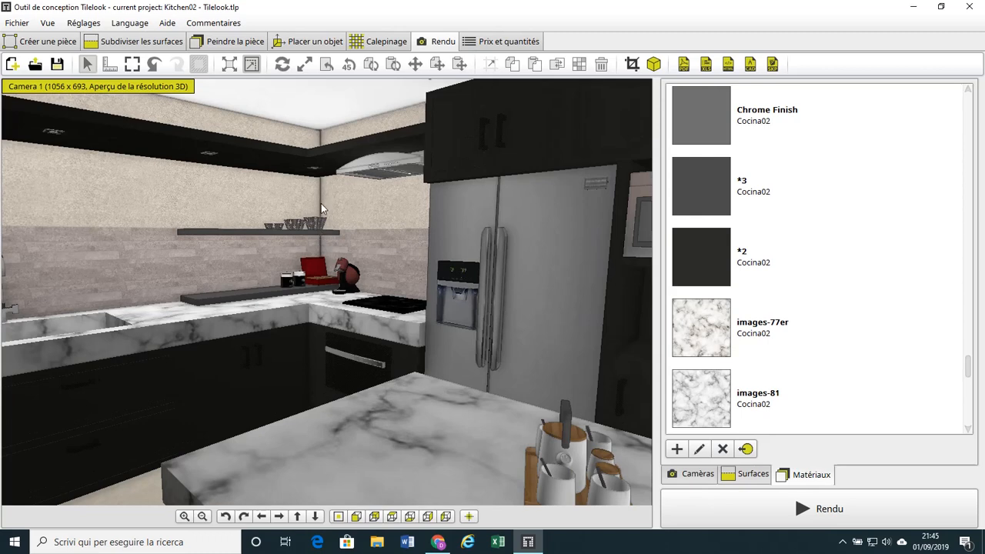
{"action": "left_click", "coordinate": [321, 203]}
{"action": "scroll", "coordinate": [333, 220], "scroll_direction": "up", "scroll_amount": 2}
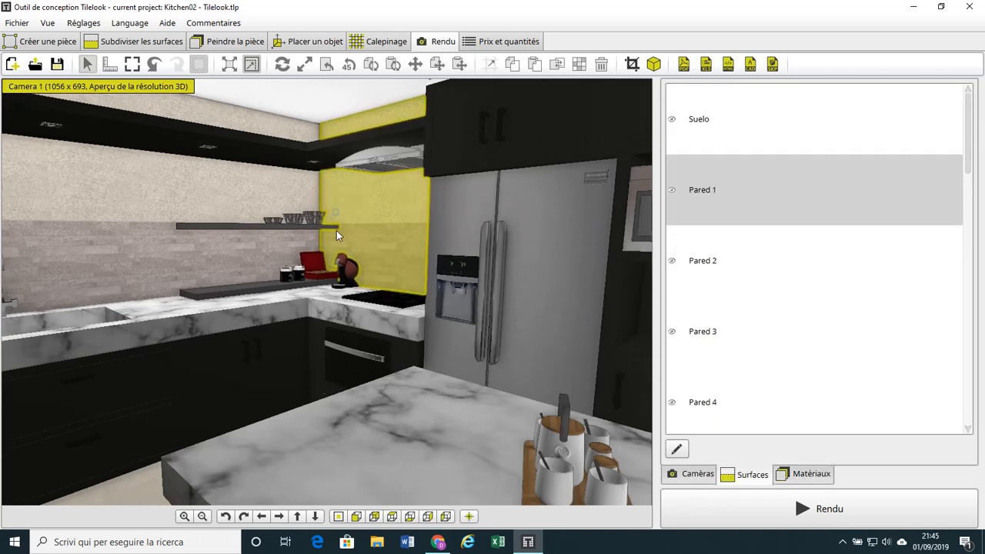
{"action": "scroll", "coordinate": [284, 178], "scroll_direction": "up", "scroll_amount": 3}
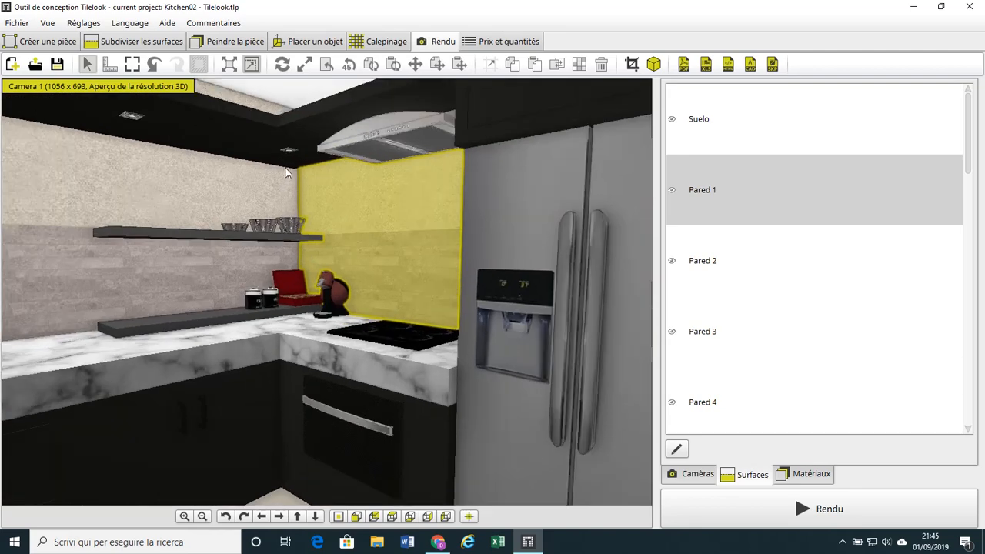
{"action": "scroll", "coordinate": [262, 127], "scroll_direction": "up", "scroll_amount": 2}
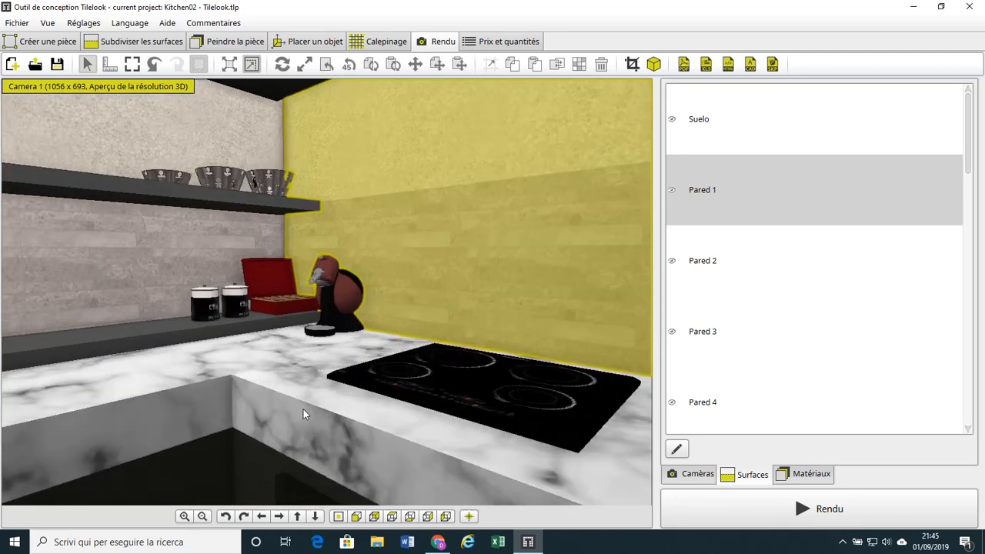
{"action": "left_click", "coordinate": [297, 517]}
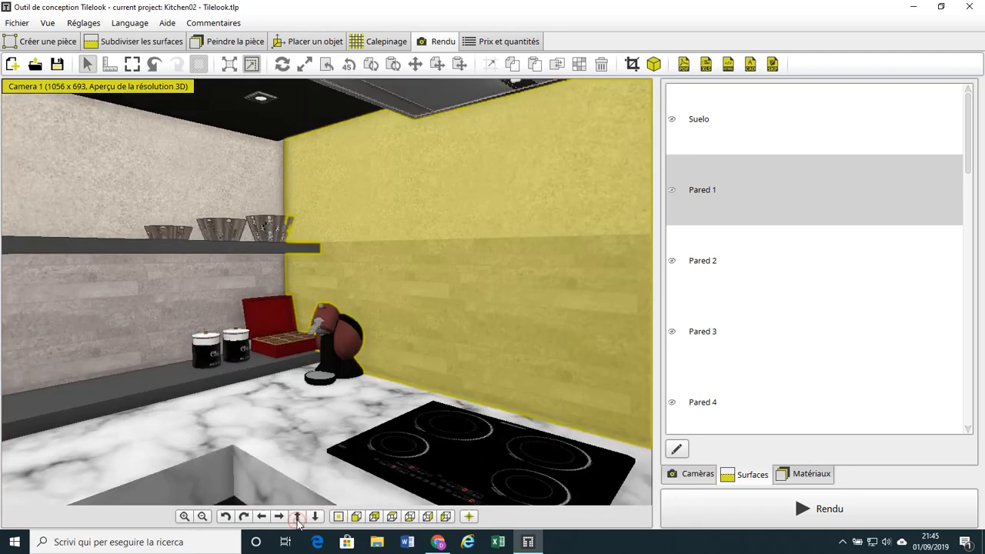
{"action": "left_click", "coordinate": [297, 517]}
{"action": "left_click", "coordinate": [297, 518]}
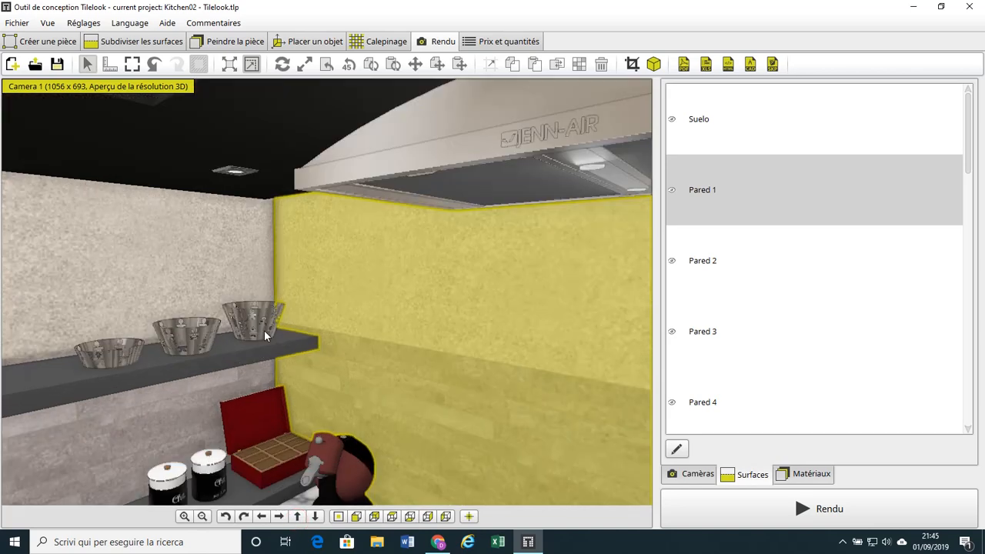
{"action": "left_click", "coordinate": [236, 174]}
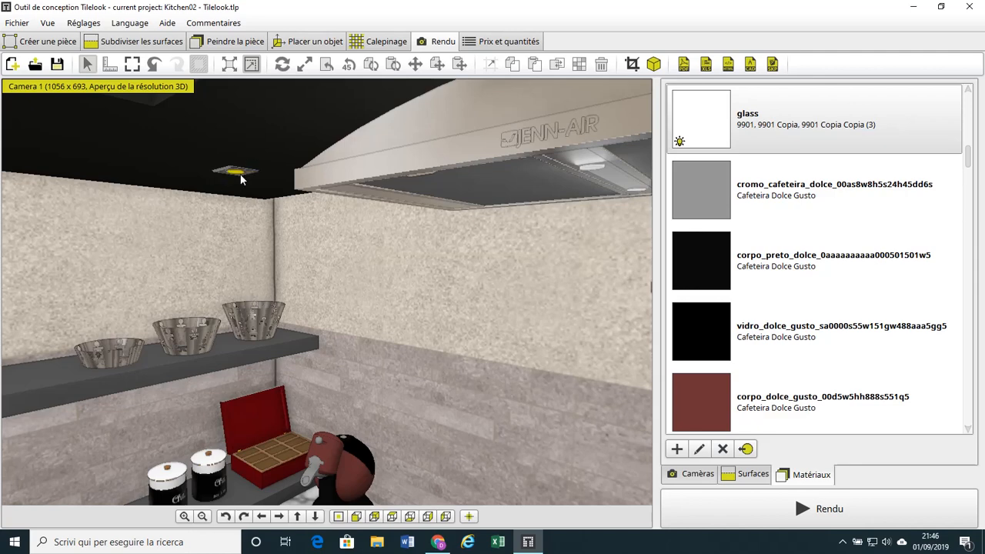
{"action": "double_click", "coordinate": [797, 118]}
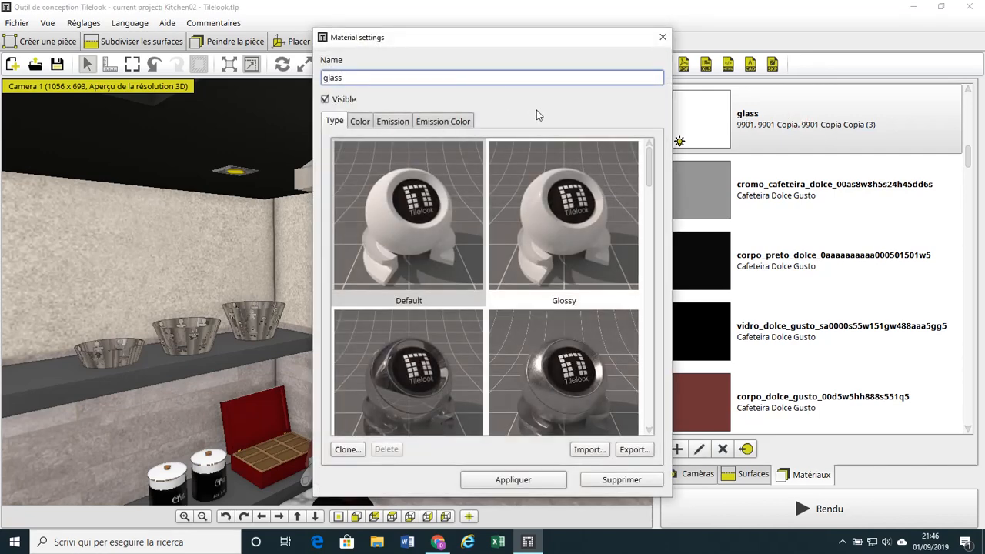
{"action": "left_click", "coordinate": [394, 122]}
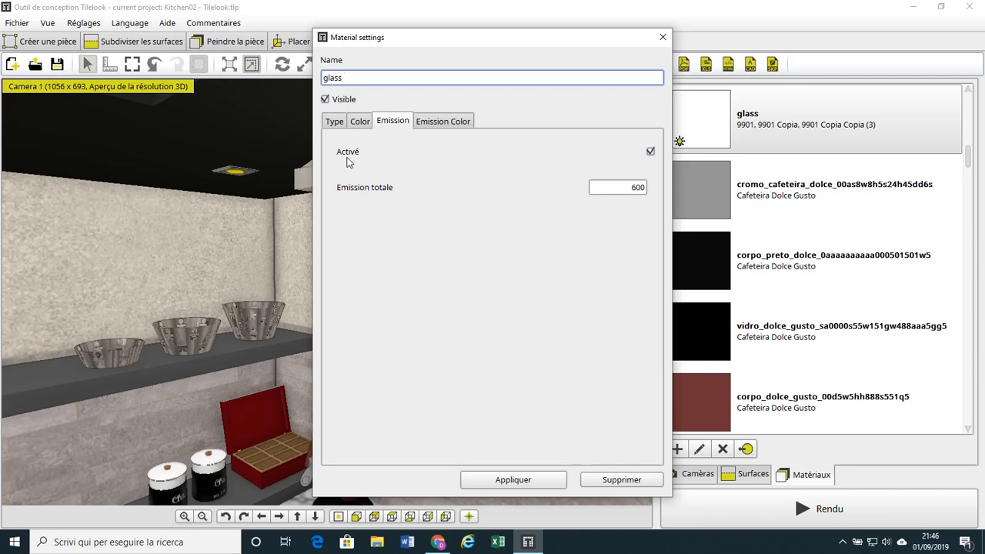
- Switch the spotlight glass material's emission off and back on
{"action": "left_click", "coordinate": [650, 152]}
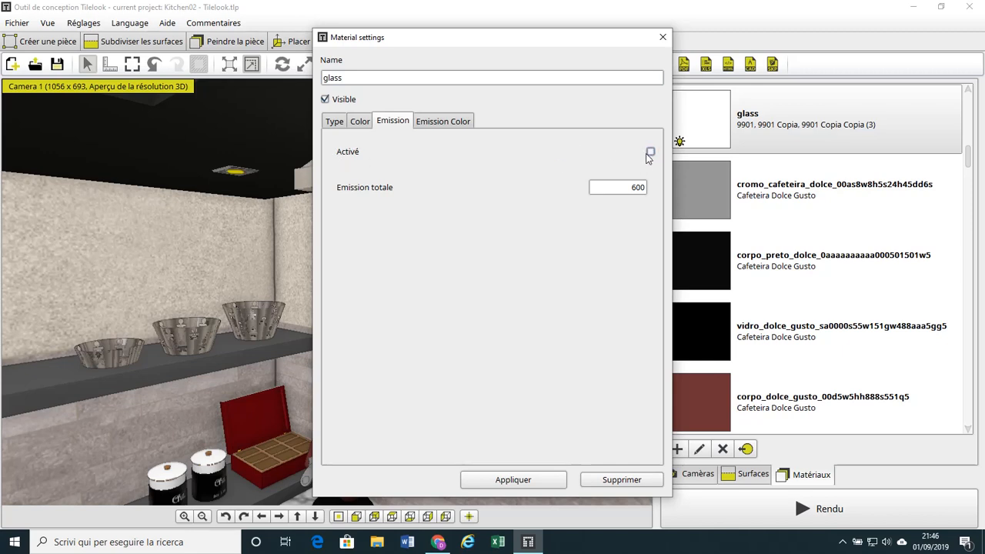
{"action": "left_click", "coordinate": [650, 153]}
{"action": "left_click", "coordinate": [651, 152]}
{"action": "left_click", "coordinate": [651, 153]}
- Examine the spotlight glass material's emission colour and total emission settings
{"action": "left_click", "coordinate": [444, 127]}
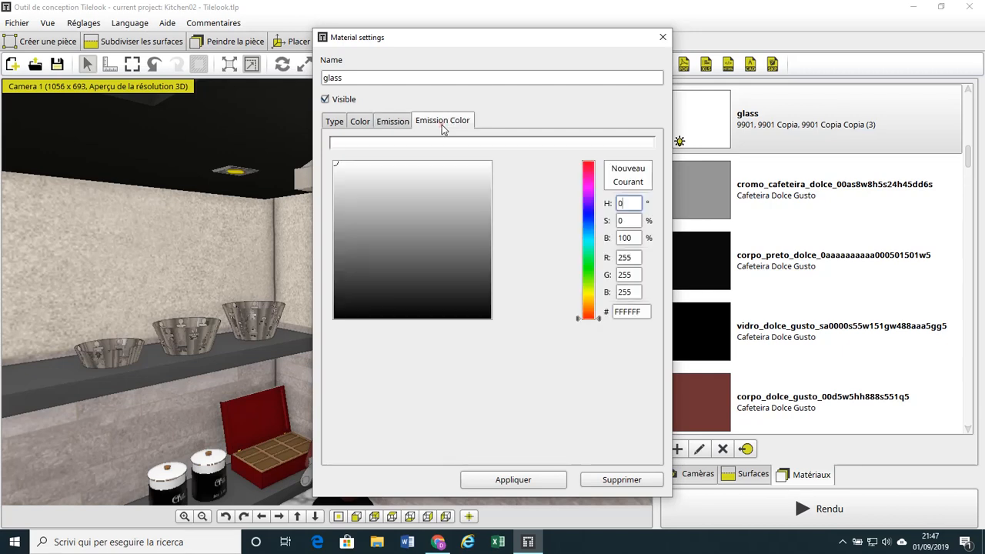
{"action": "left_click", "coordinate": [403, 123]}
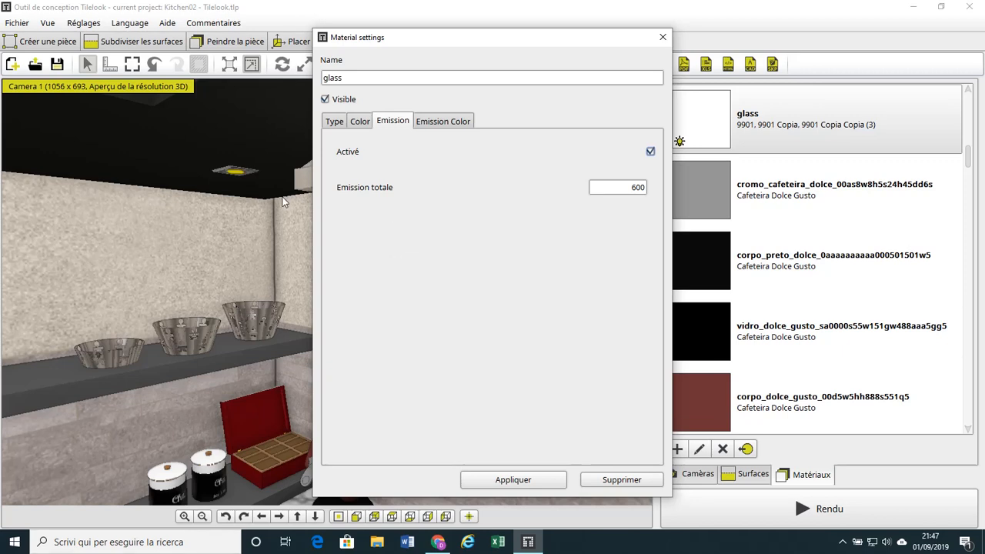
{"action": "left_click", "coordinate": [445, 122]}
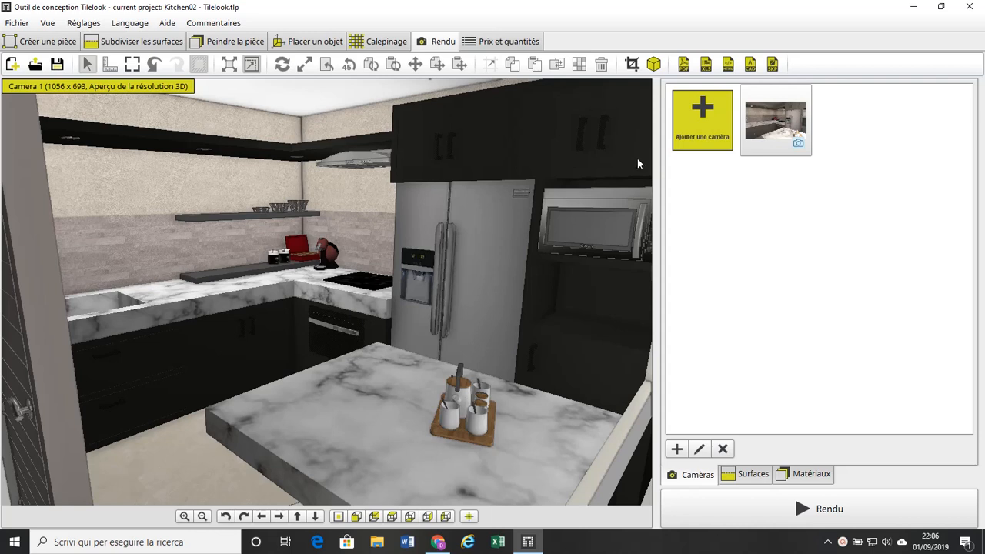
- Add a second camera and frame it close on the kitchen corner with the wall shelf, range hood, cooktop and oven
{"action": "left_click", "coordinate": [704, 136]}
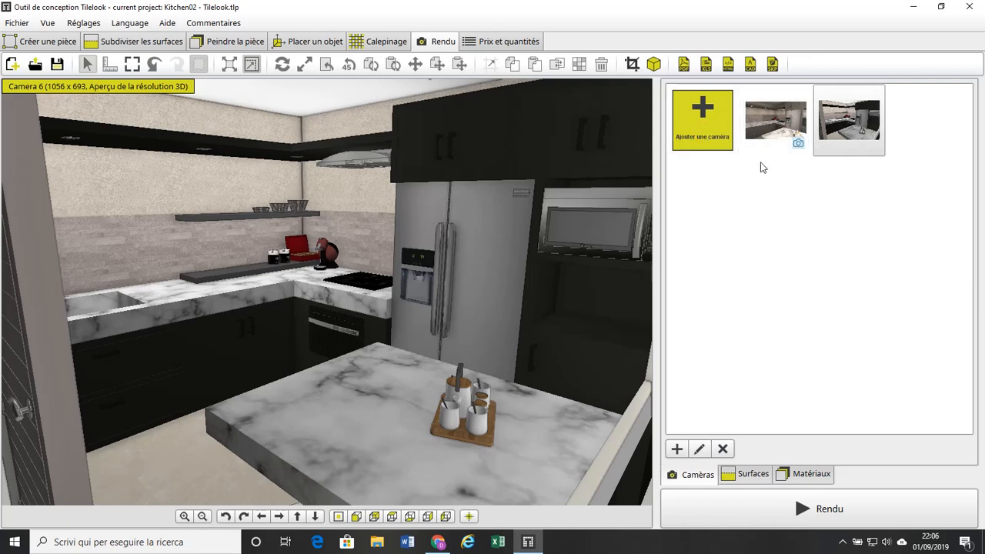
{"action": "scroll", "coordinate": [405, 270], "scroll_direction": "down", "scroll_amount": 4}
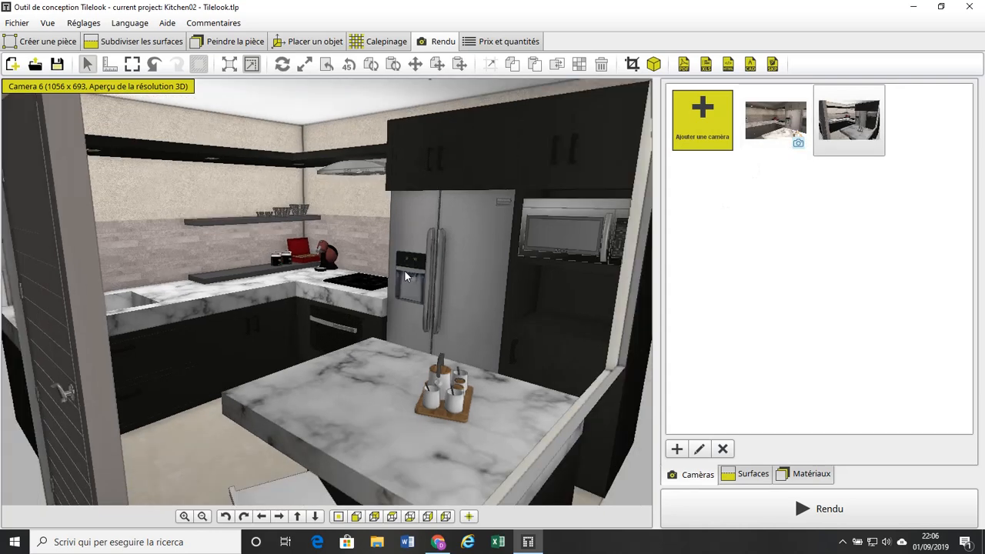
{"action": "middle_click_drag", "start_coordinate": [401, 275], "coordinate": [411, 350]}
{"action": "scroll", "coordinate": [401, 303], "scroll_direction": "up", "scroll_amount": 4}
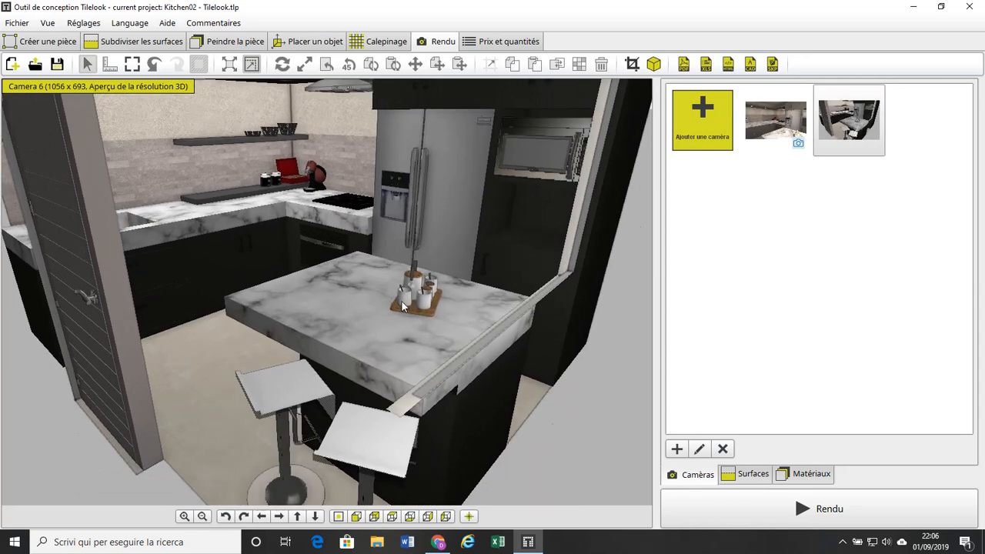
{"action": "middle_click_drag", "start_coordinate": [406, 297], "coordinate": [305, 244]}
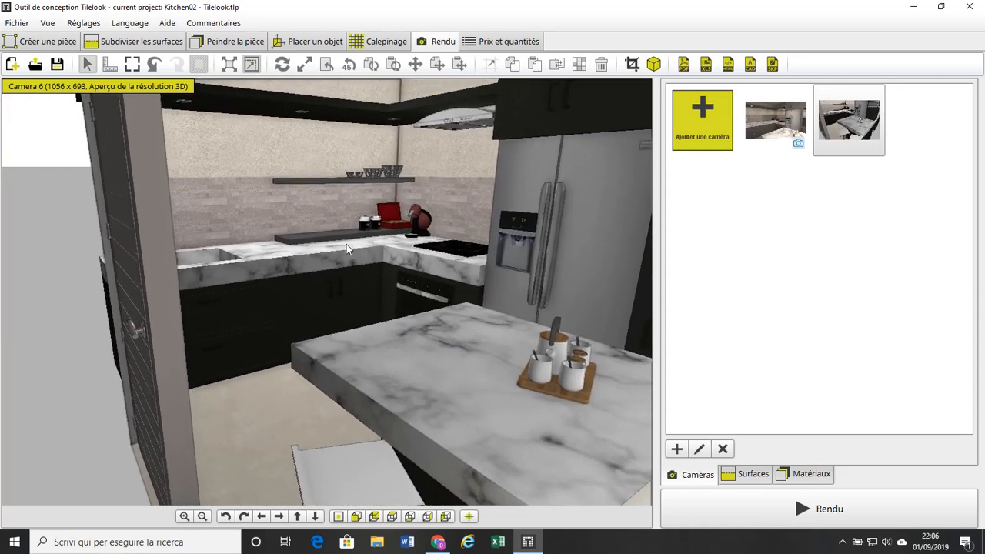
{"action": "scroll", "coordinate": [383, 251], "scroll_direction": "up", "scroll_amount": 3}
{"action": "scroll", "coordinate": [383, 251], "scroll_direction": "up", "scroll_amount": 2}
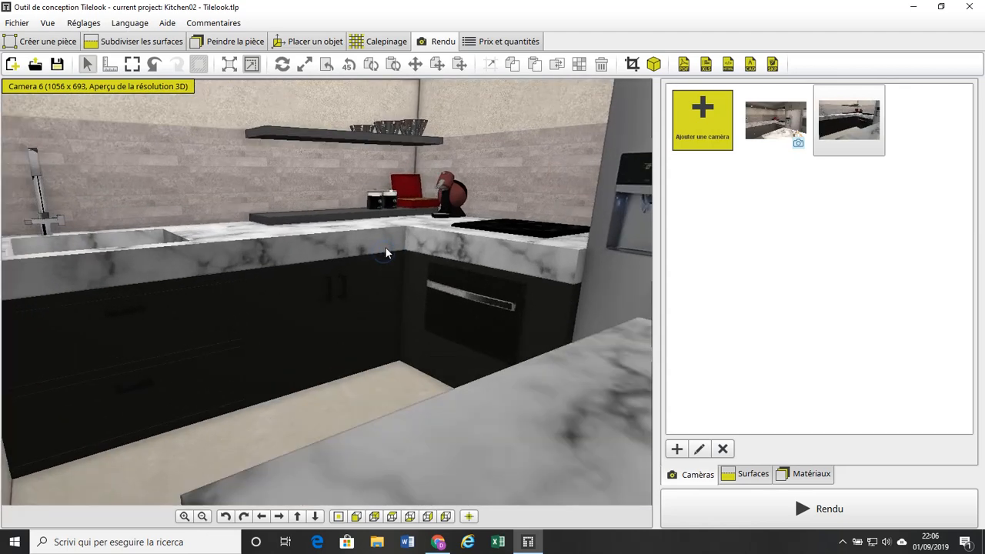
{"action": "scroll", "coordinate": [389, 242], "scroll_direction": "up", "scroll_amount": 2}
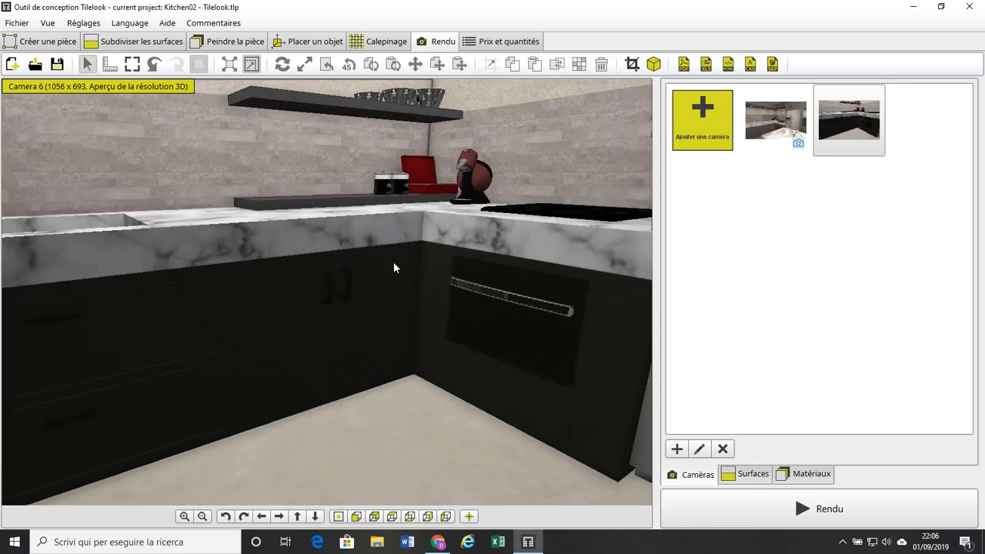
{"action": "middle_click_drag", "start_coordinate": [396, 259], "coordinate": [430, 155]}
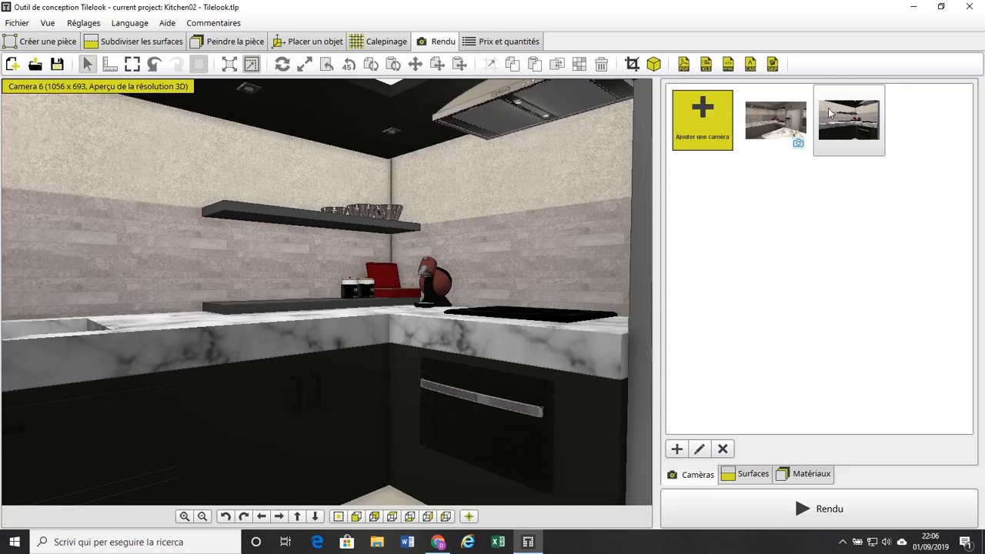
- Compare the views of Camera 1 and Camera 6 by switching between them, ending on Camera 1
{"action": "mouse_move", "coordinate": [839, 114]}
{"action": "left_click", "coordinate": [774, 113]}
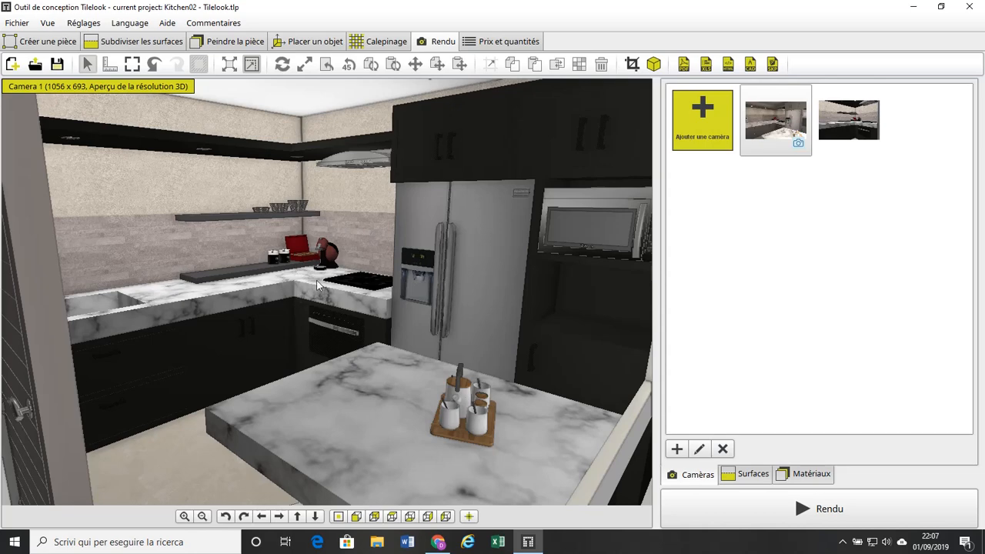
{"action": "left_click", "coordinate": [838, 136]}
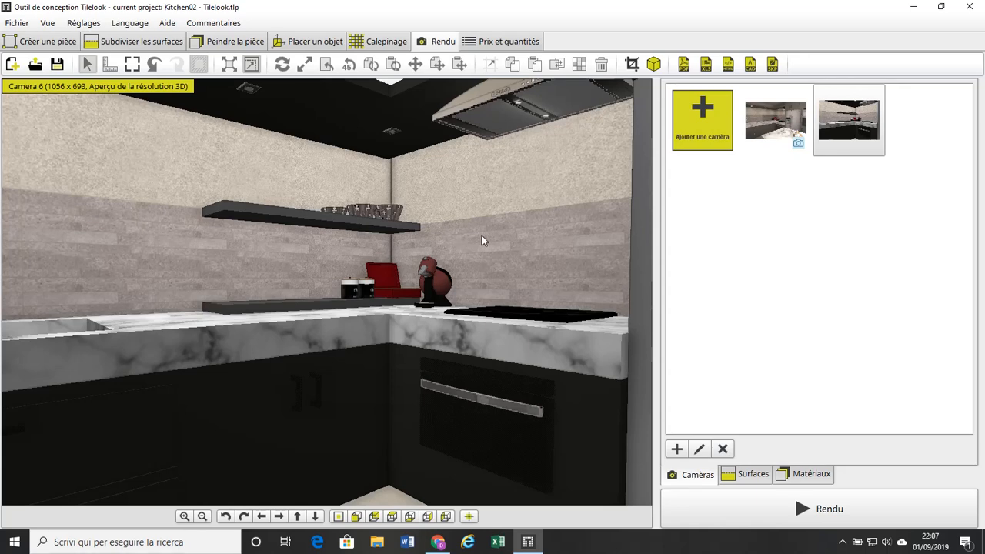
{"action": "left_click", "coordinate": [781, 152]}
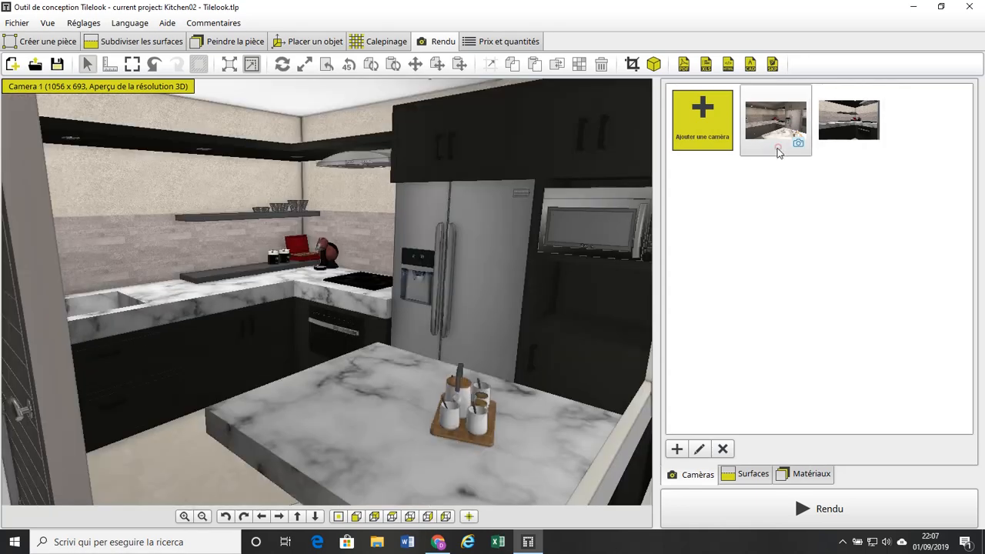
{"action": "left_click", "coordinate": [830, 144]}
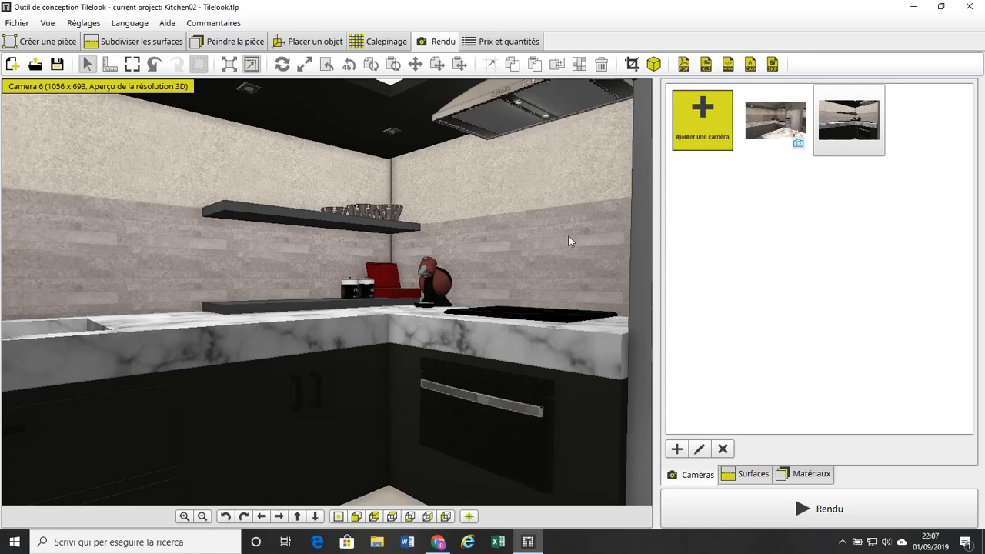
{"action": "left_click", "coordinate": [774, 106]}
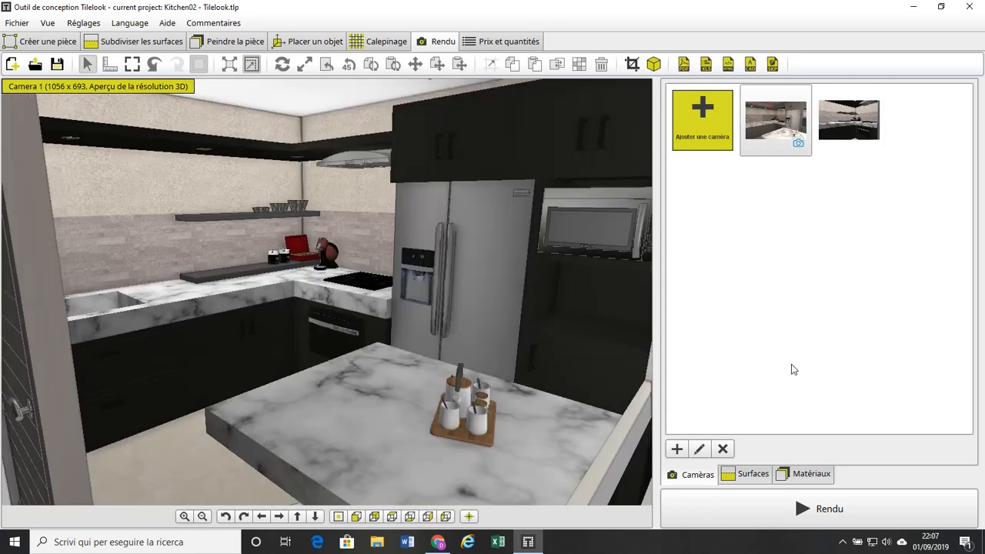
- Open the render assistant and select both Camera 1 and Camera 6 for rendering
{"action": "left_click", "coordinate": [765, 510]}
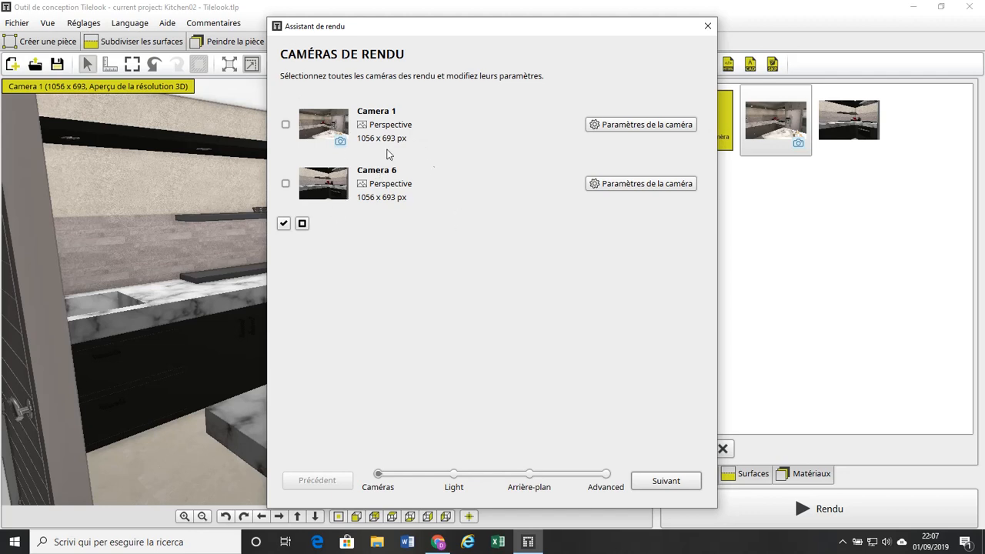
{"action": "left_click", "coordinate": [285, 124]}
{"action": "left_click", "coordinate": [286, 183]}
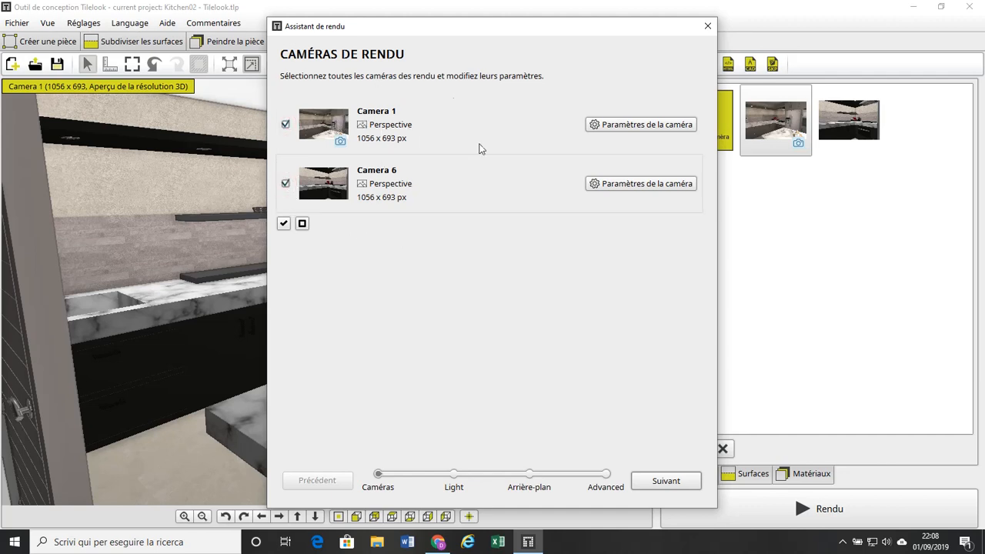
{"action": "left_click", "coordinate": [289, 186]}
{"action": "left_click", "coordinate": [286, 125]}
{"action": "left_click", "coordinate": [286, 182]}
{"action": "left_click", "coordinate": [286, 126]}
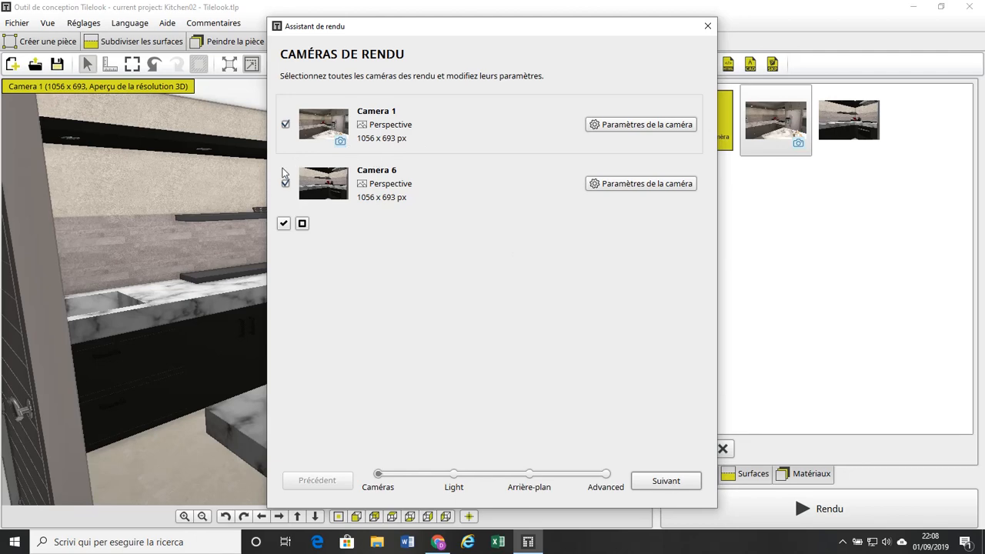
- Keep the existing light, background and advanced render settings and start rendering both cameras
{"action": "left_click", "coordinate": [672, 483]}
{"action": "left_click", "coordinate": [671, 482]}
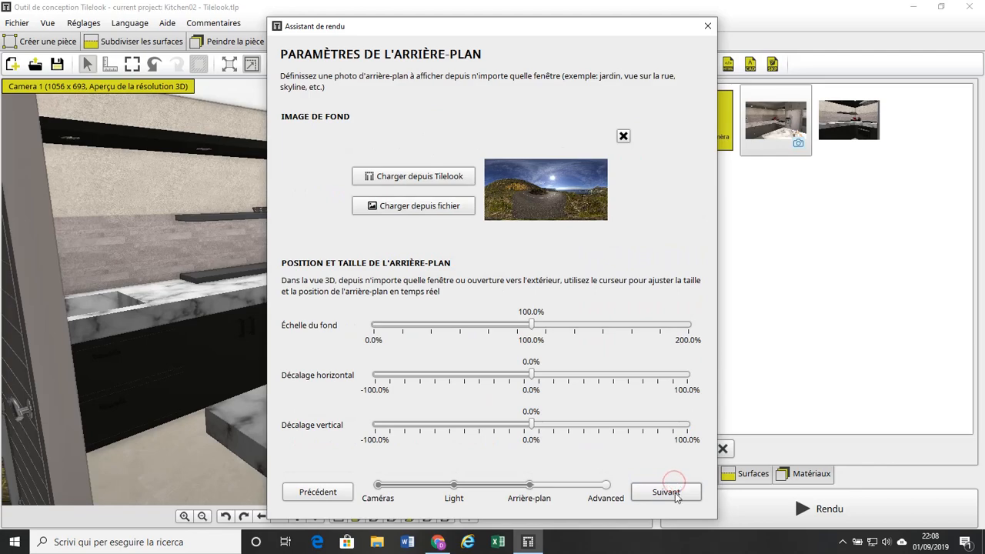
{"action": "left_click", "coordinate": [675, 493]}
{"action": "left_click", "coordinate": [667, 492]}
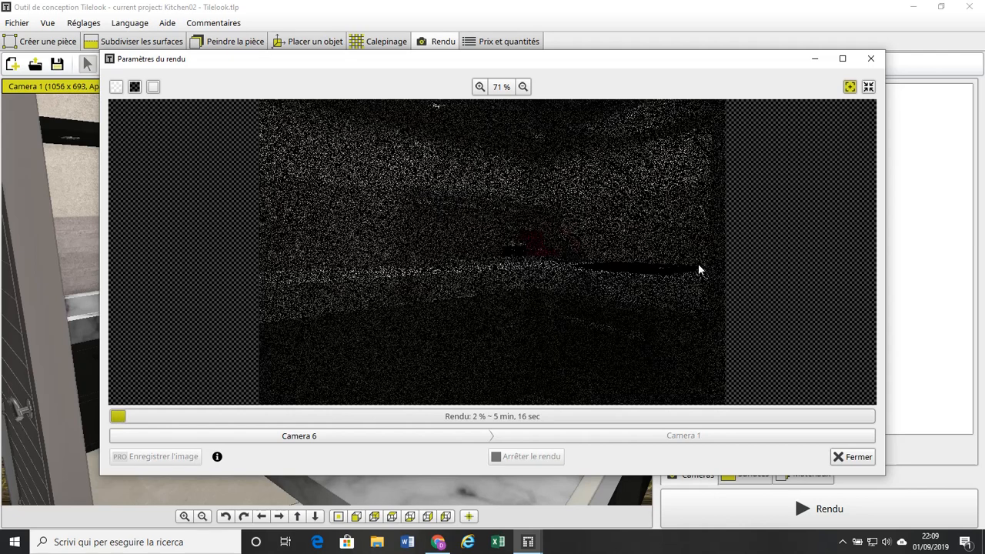
- Minimise the running render to look at the 3D kitchen, and restore its window to check the progress
{"action": "left_click", "coordinate": [815, 60]}
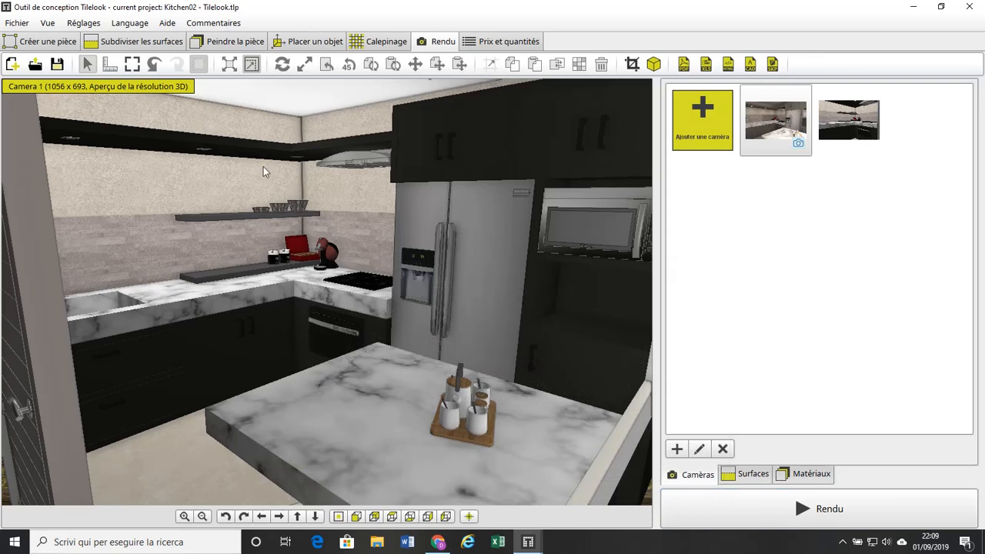
{"action": "scroll", "coordinate": [246, 214], "scroll_direction": "down", "scroll_amount": 5}
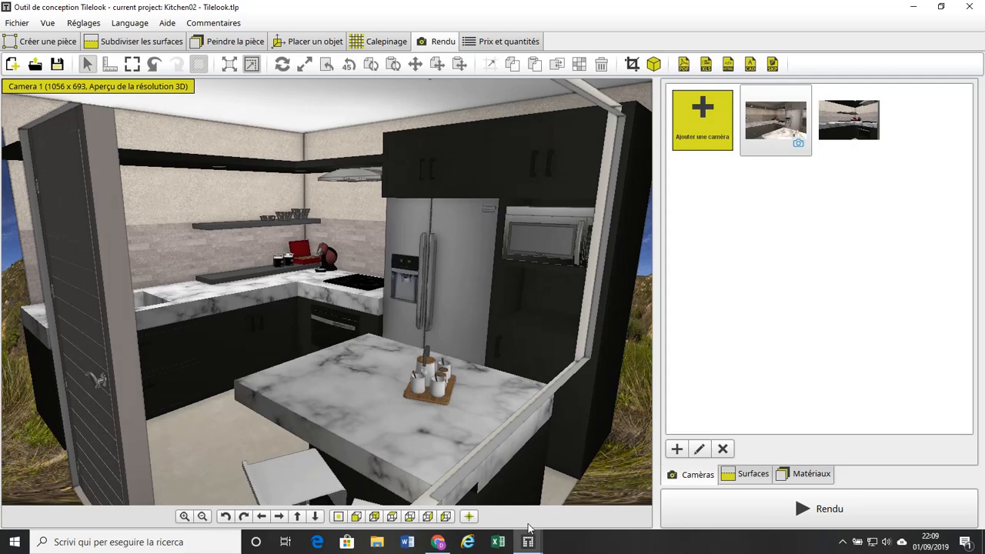
{"action": "mouse_move", "coordinate": [528, 541]}
{"action": "left_click", "coordinate": [598, 491]}
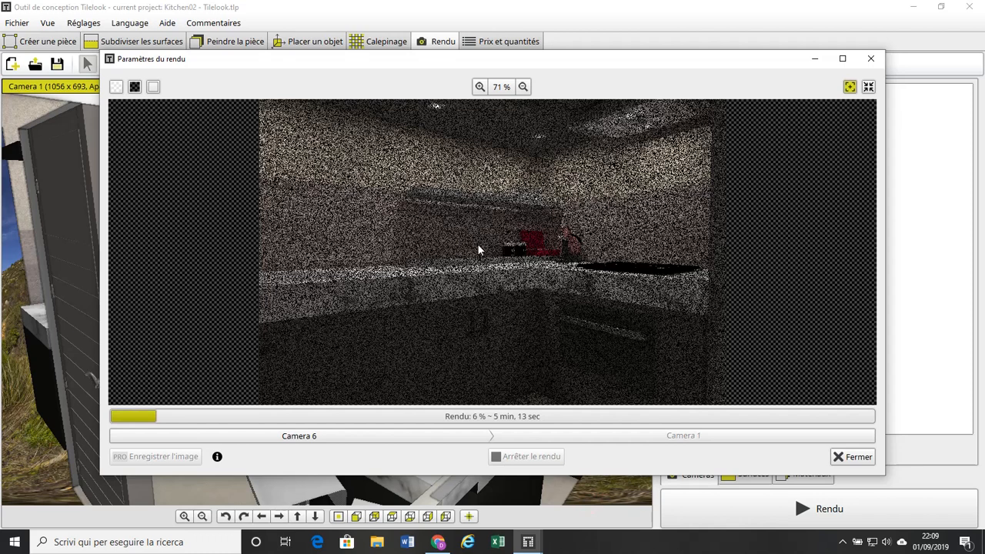
- Minimise the running render again and review the project's tile and object price and quantity tables before returning to the rendering workspace
{"action": "left_click", "coordinate": [815, 59]}
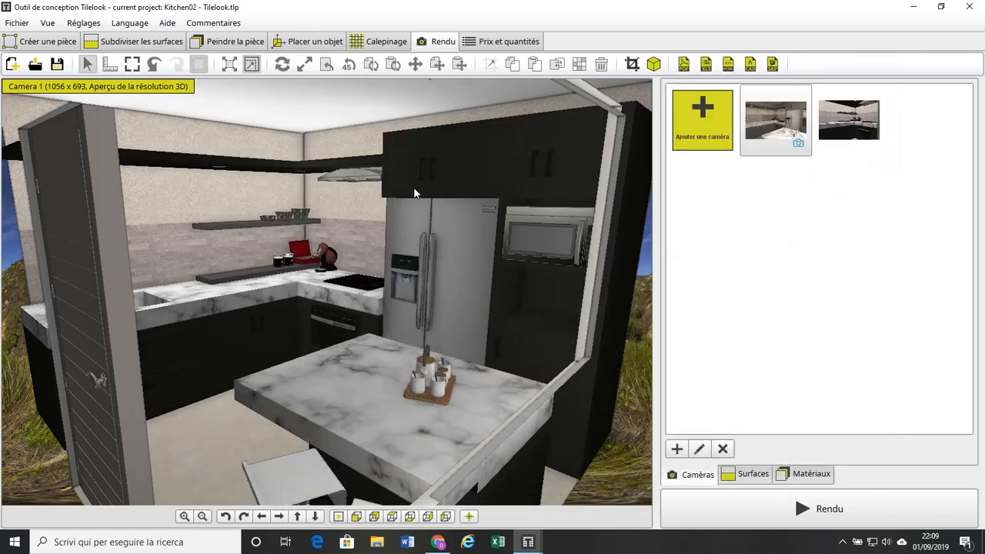
{"action": "scroll", "coordinate": [415, 193], "scroll_direction": "down", "scroll_amount": 1}
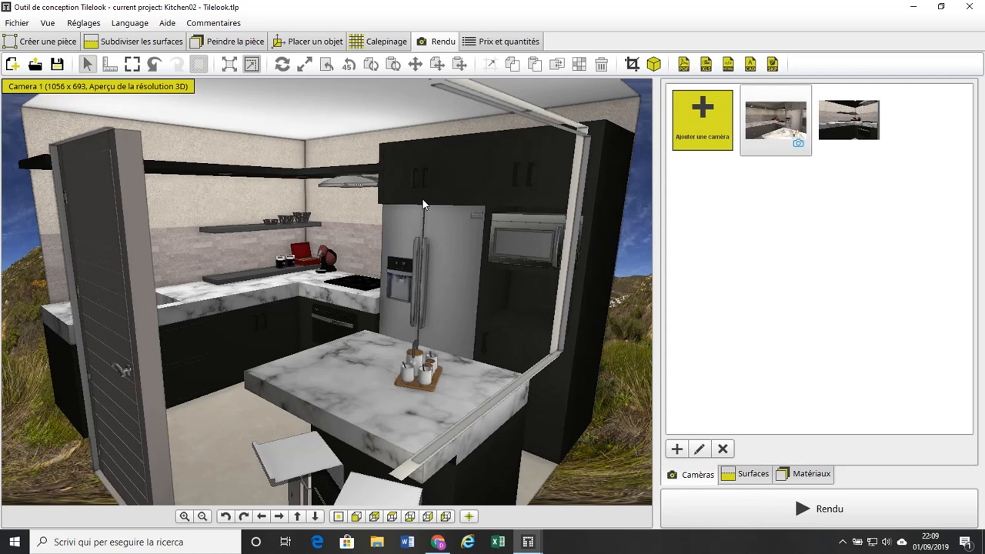
{"action": "scroll", "coordinate": [434, 244], "scroll_direction": "up", "scroll_amount": 1}
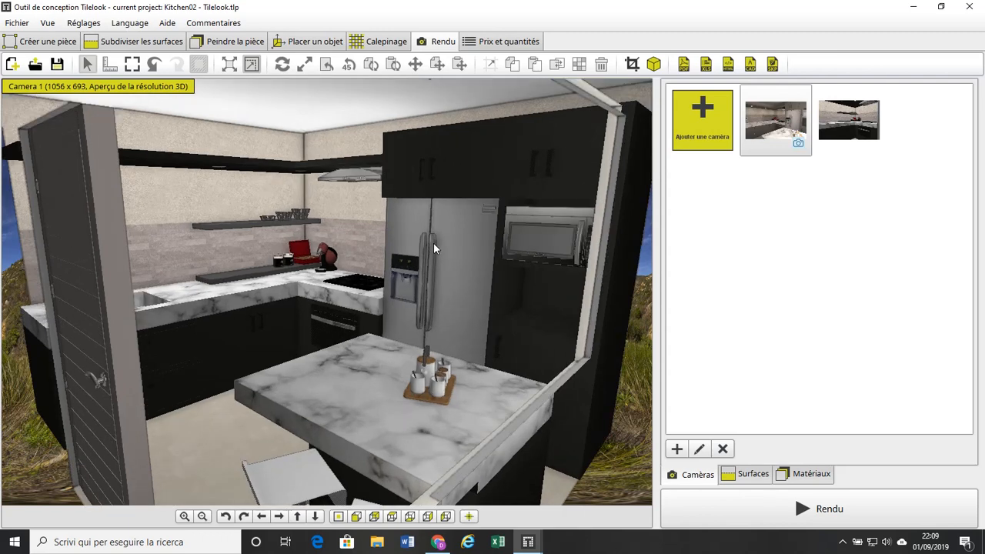
{"action": "scroll", "coordinate": [434, 242], "scroll_direction": "up", "scroll_amount": 2}
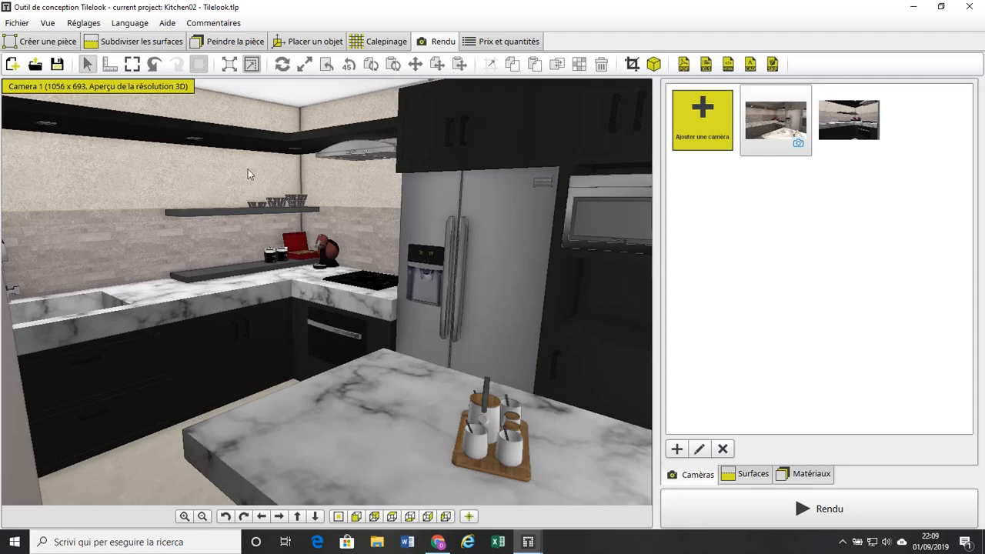
{"action": "left_click", "coordinate": [501, 42]}
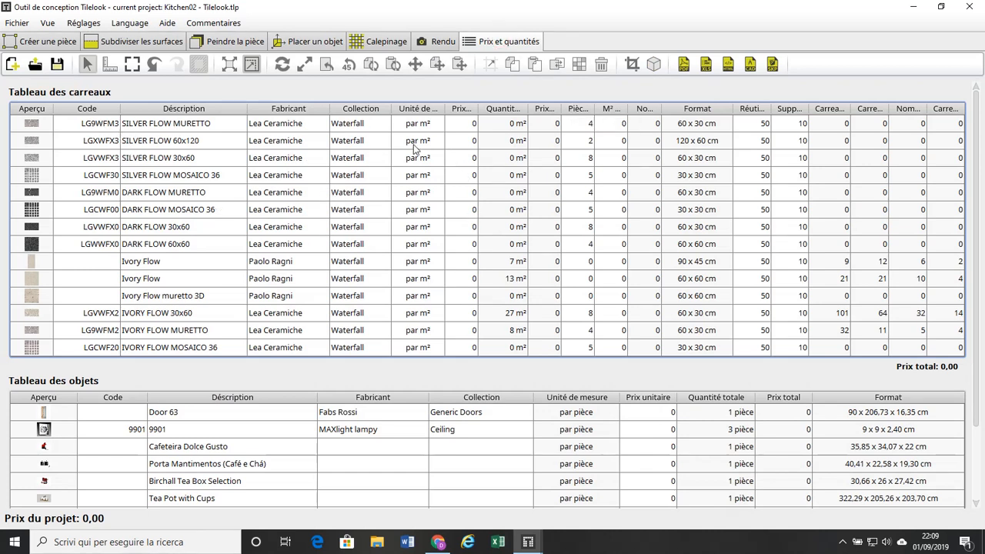
{"action": "left_click", "coordinate": [438, 41]}
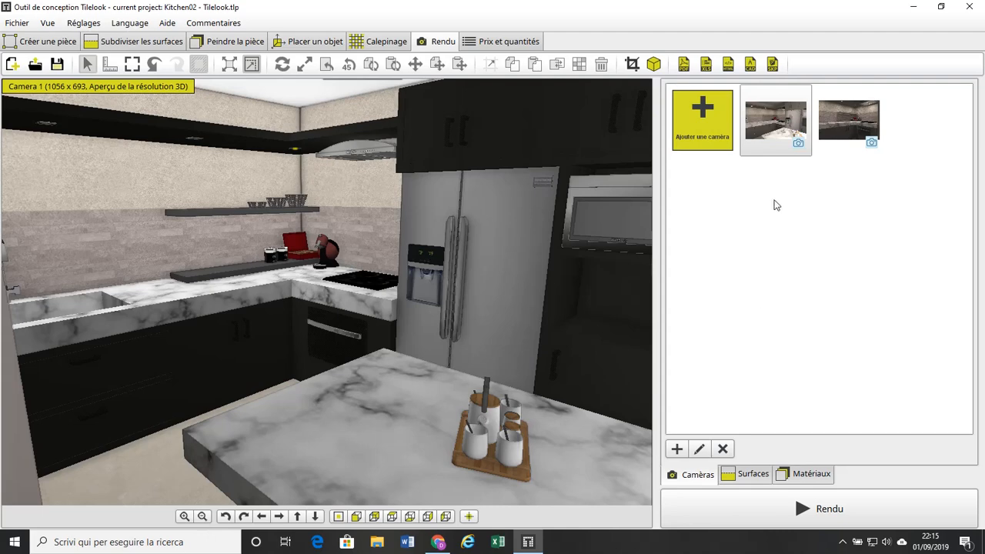
- Select each camera in turn, view Camera 1's rendered image and close it
{"action": "left_click", "coordinate": [828, 154]}
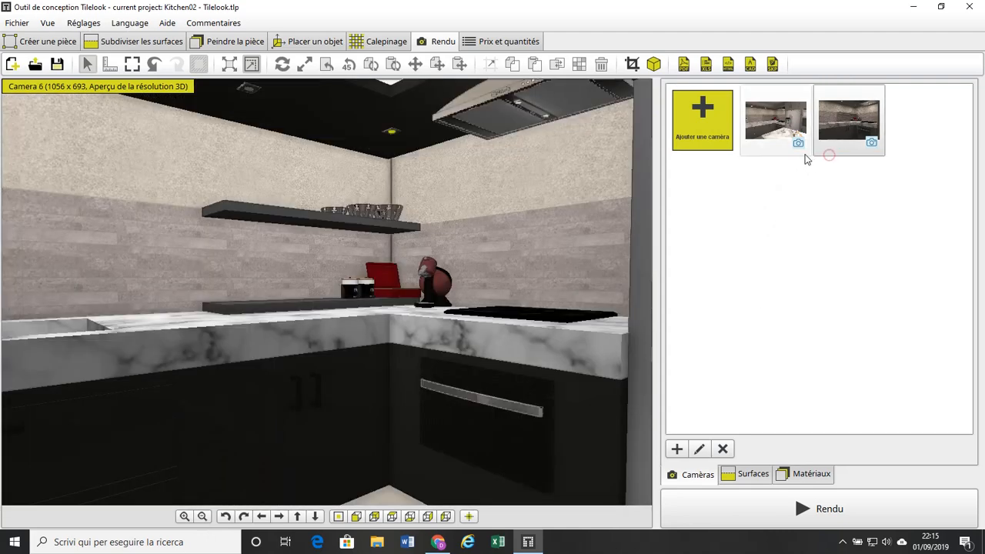
{"action": "left_click", "coordinate": [781, 152]}
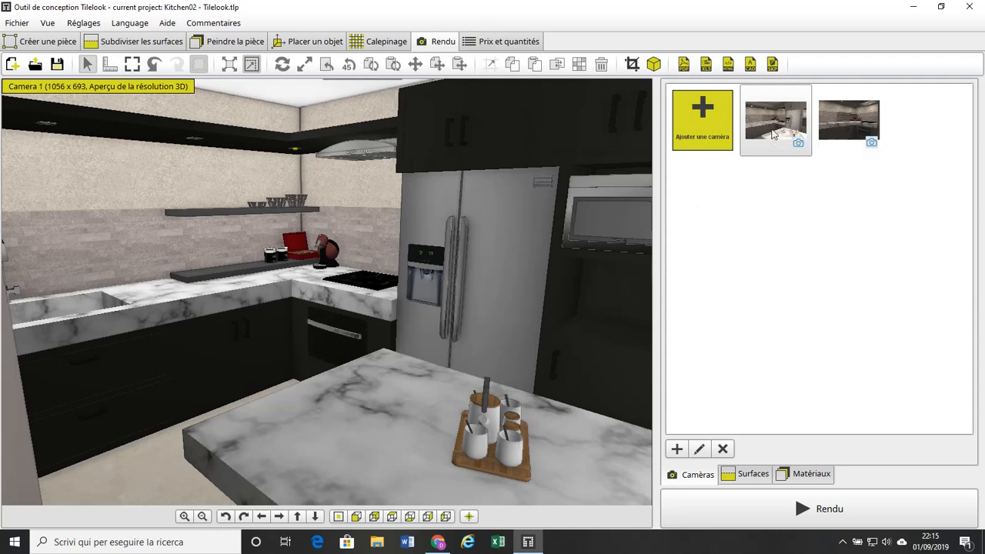
{"action": "double_click", "coordinate": [774, 135]}
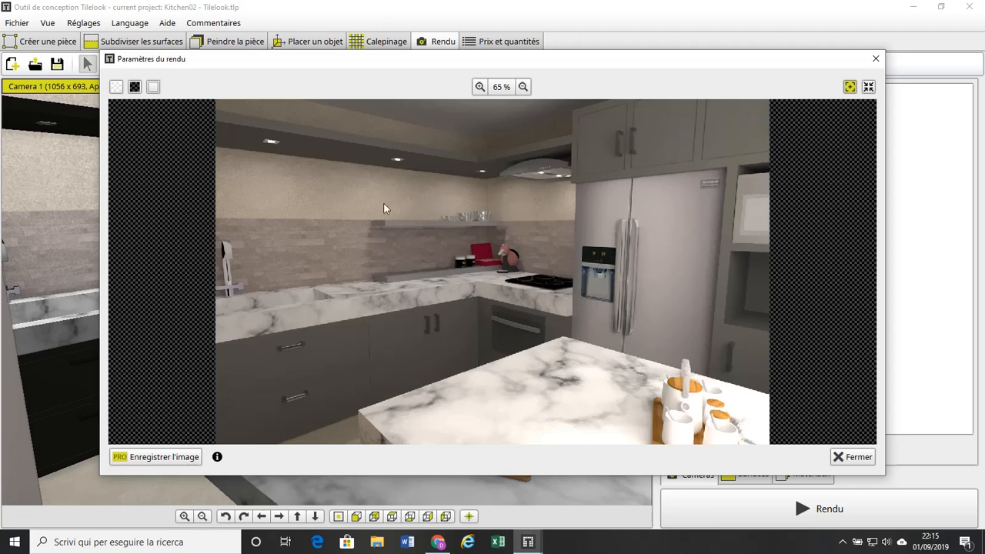
{"action": "left_click", "coordinate": [876, 58]}
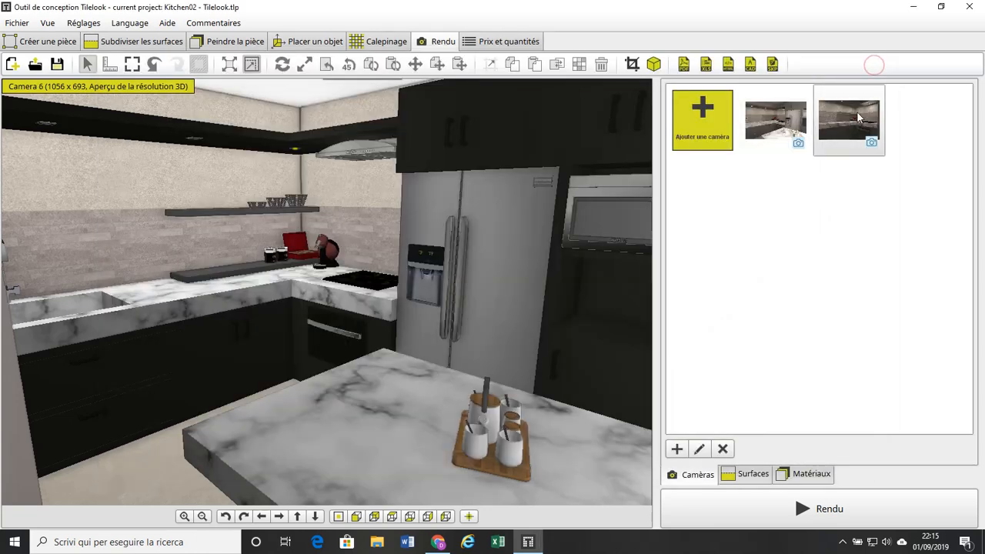
- View the finished render of Camera 6 and close it
{"action": "left_click", "coordinate": [858, 113]}
{"action": "left_click", "coordinate": [858, 113]}
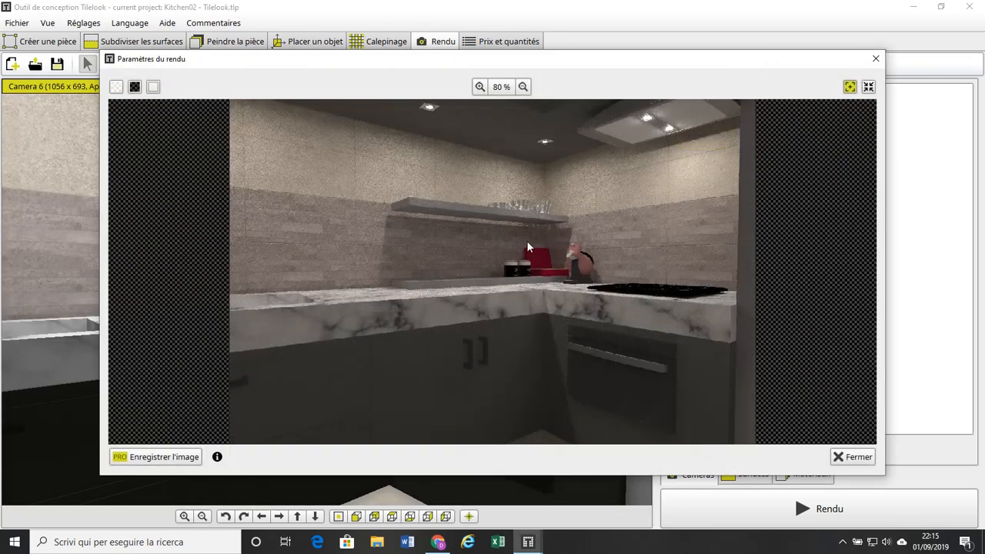
{"action": "left_click", "coordinate": [876, 59]}
- Reopen Camera 1's rendered image for comparison, close it and switch back to the Camera 6 view
{"action": "left_click", "coordinate": [774, 123]}
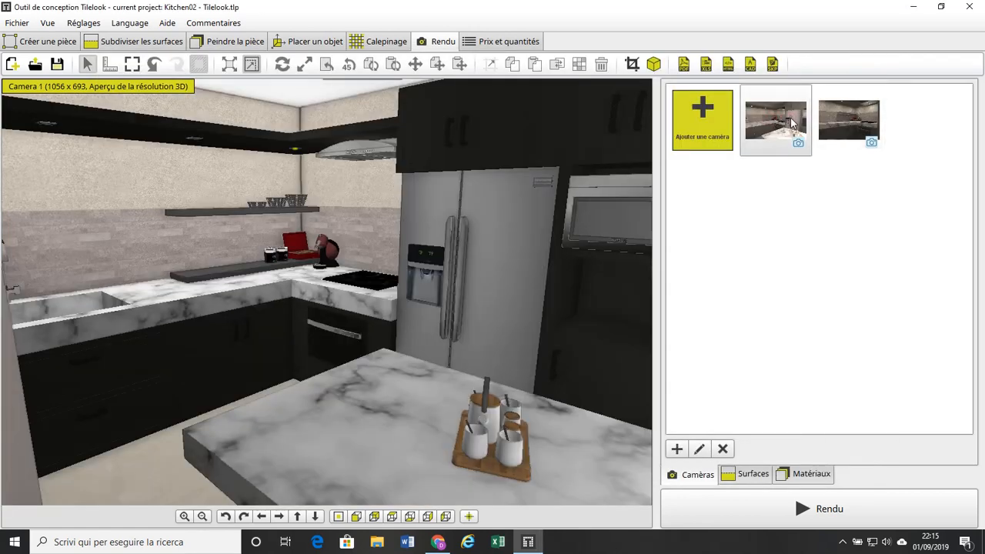
{"action": "double_click", "coordinate": [793, 123]}
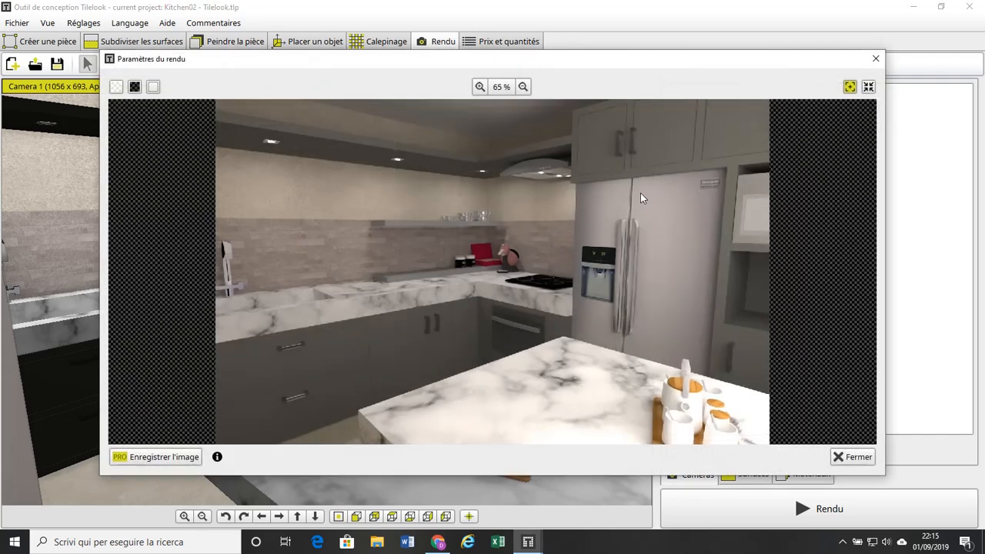
{"action": "left_click", "coordinate": [876, 58]}
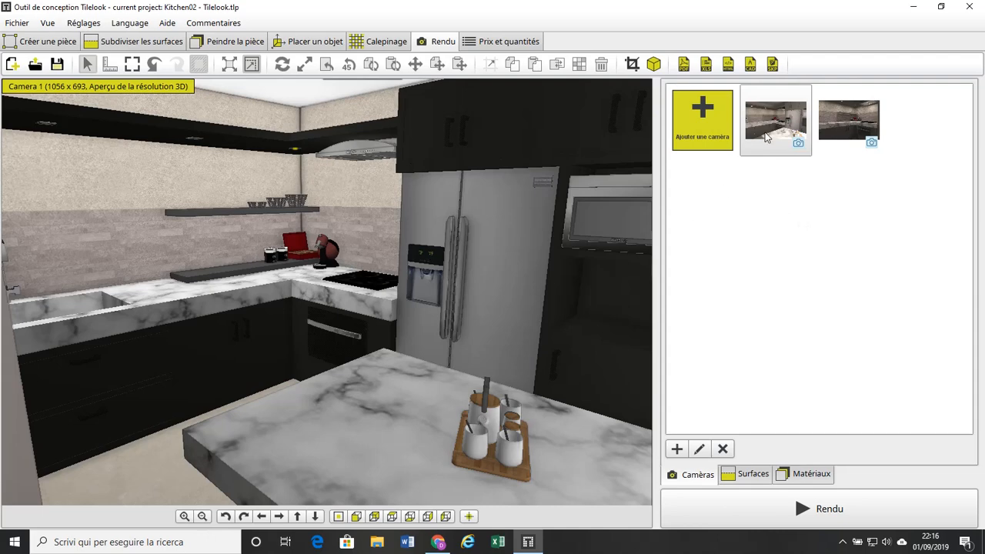
{"action": "left_click", "coordinate": [837, 137]}
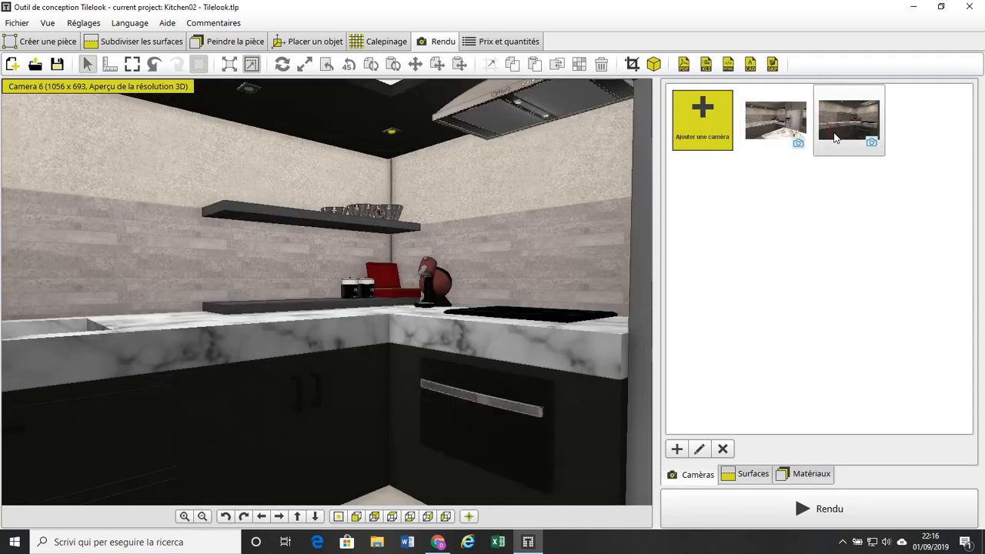
- Open Camera 1's settings and set the camera type to Panorama with the panorama type Panorama stéréographique
{"action": "left_click", "coordinate": [779, 135]}
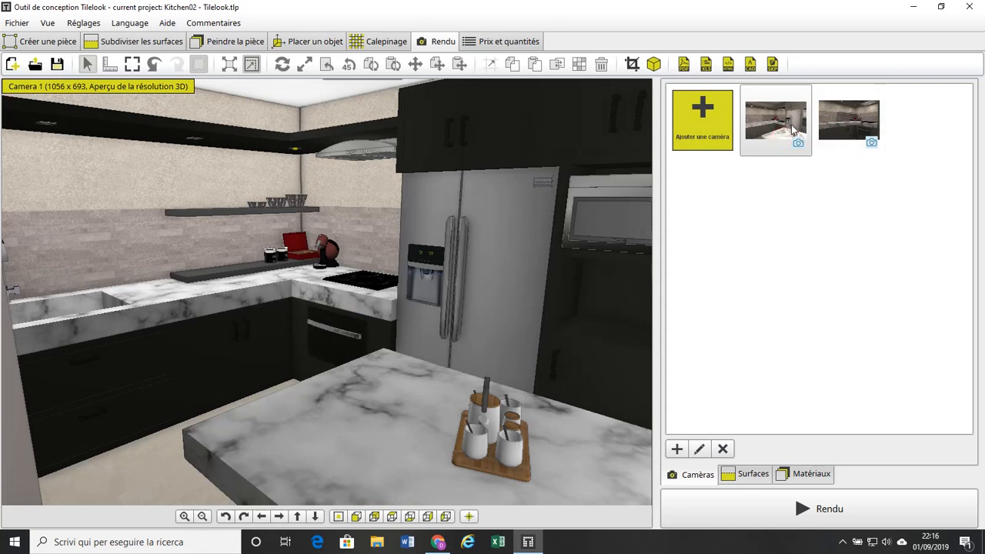
{"action": "left_click", "coordinate": [828, 118]}
{"action": "left_click", "coordinate": [784, 117]}
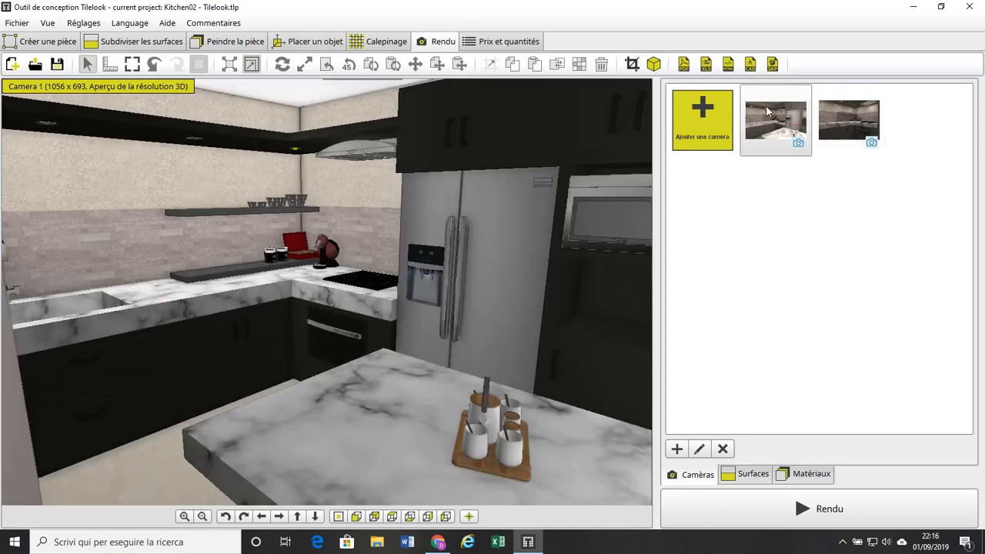
{"action": "left_click", "coordinate": [700, 451]}
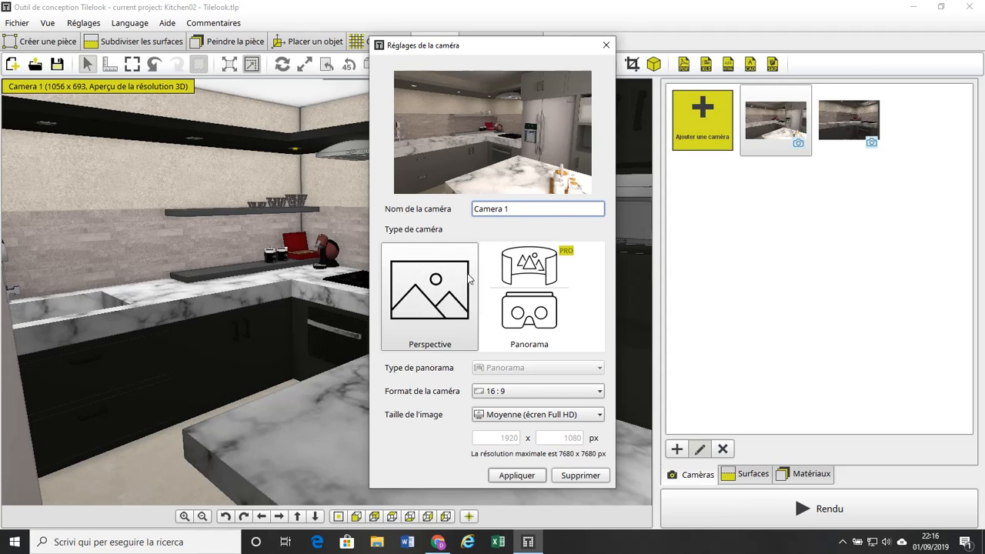
{"action": "left_click", "coordinate": [513, 268]}
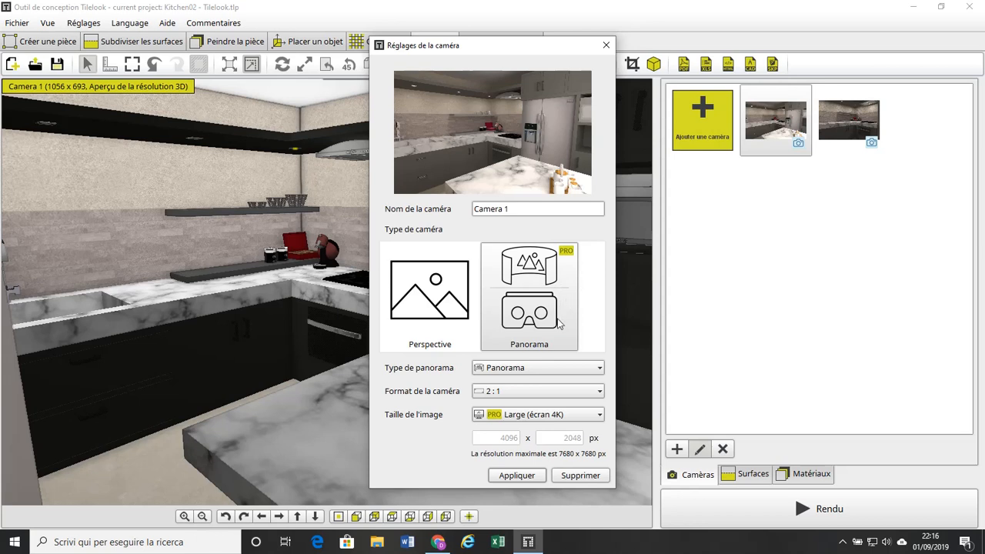
{"action": "left_click", "coordinate": [599, 370]}
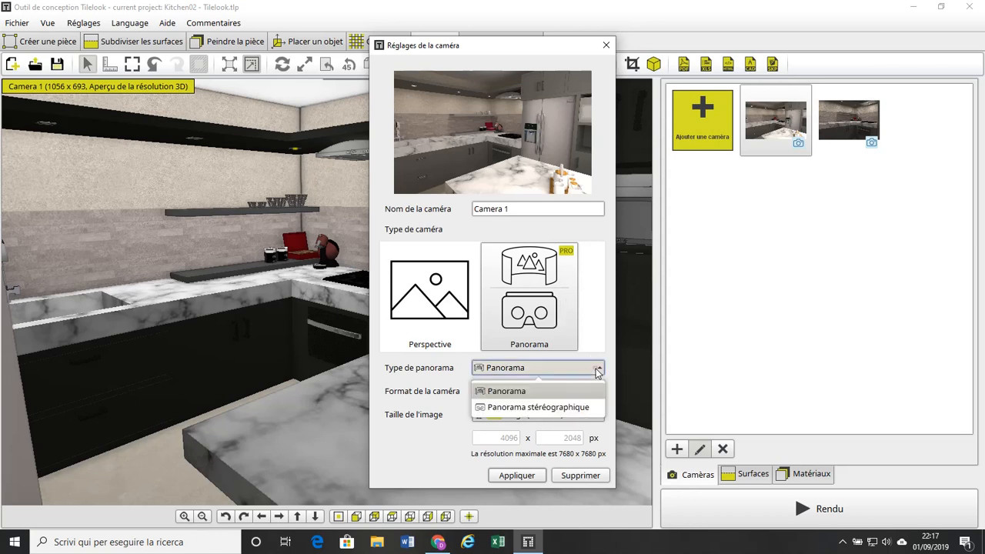
{"action": "left_click", "coordinate": [576, 408]}
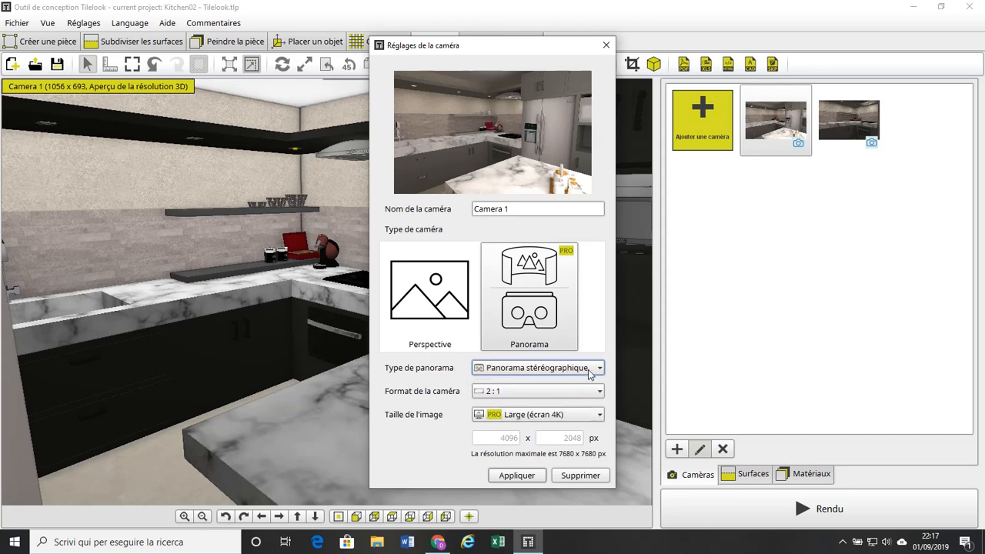
- Switch Camera 1's type between Perspective and Panorama to compare their options, ending on Panorama
{"action": "left_click", "coordinate": [449, 291]}
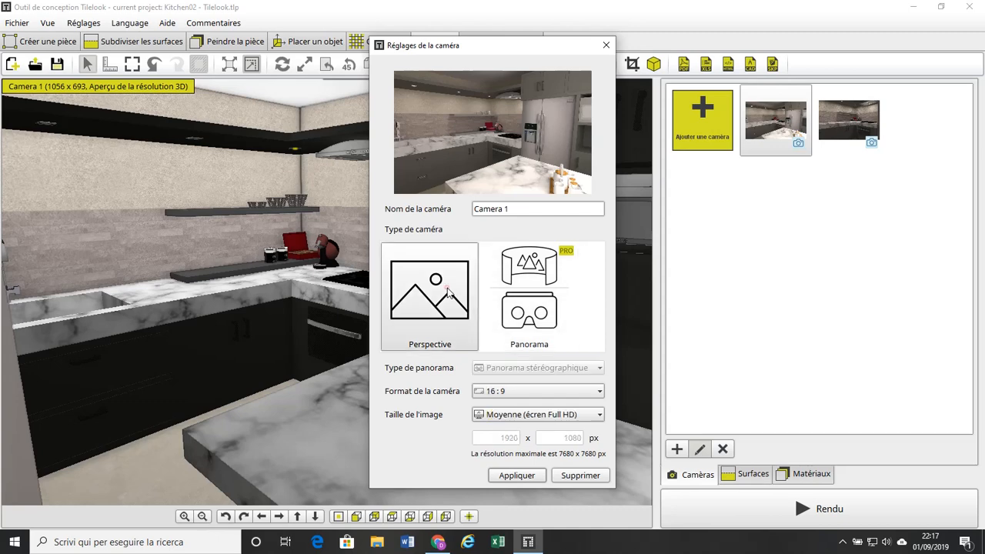
{"action": "left_click", "coordinate": [529, 303]}
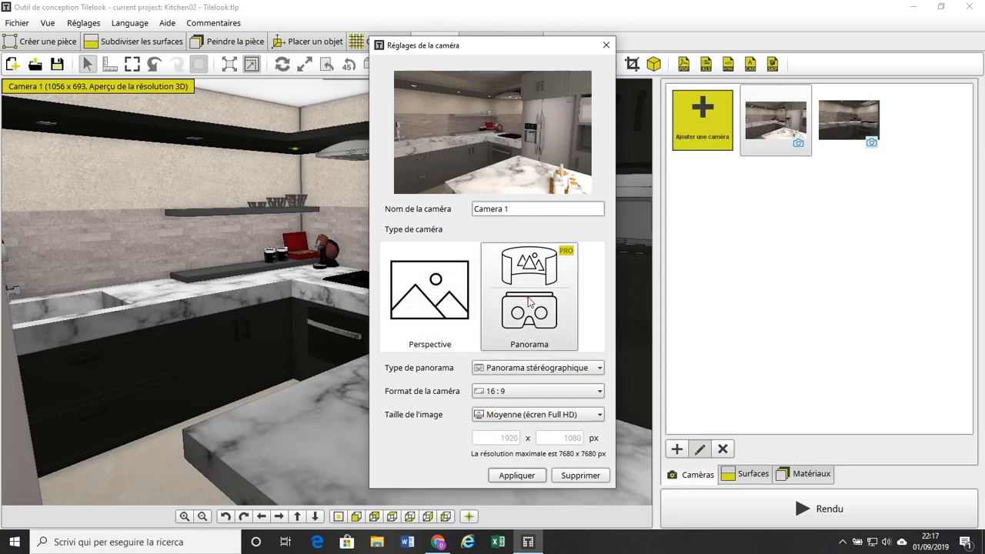
{"action": "left_click", "coordinate": [589, 368]}
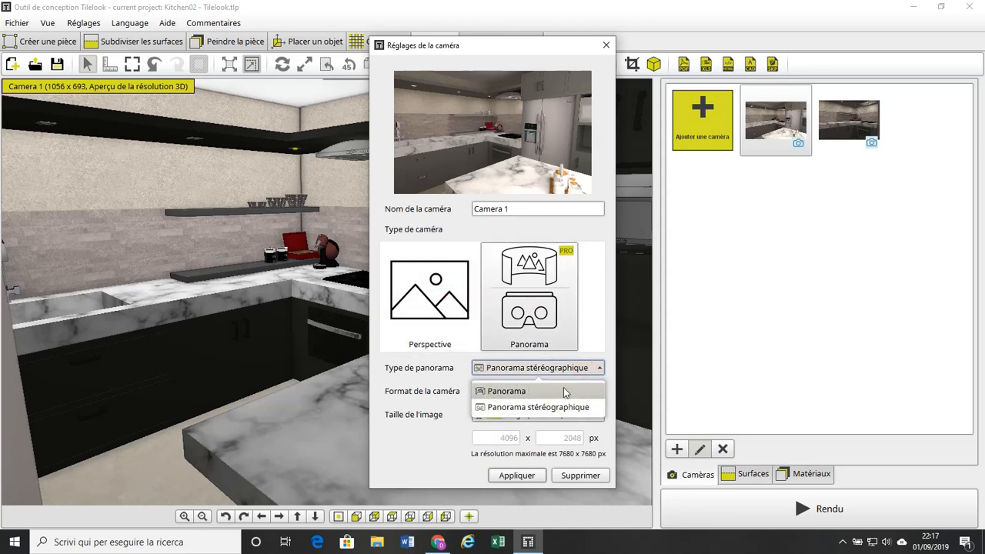
{"action": "left_click", "coordinate": [447, 311]}
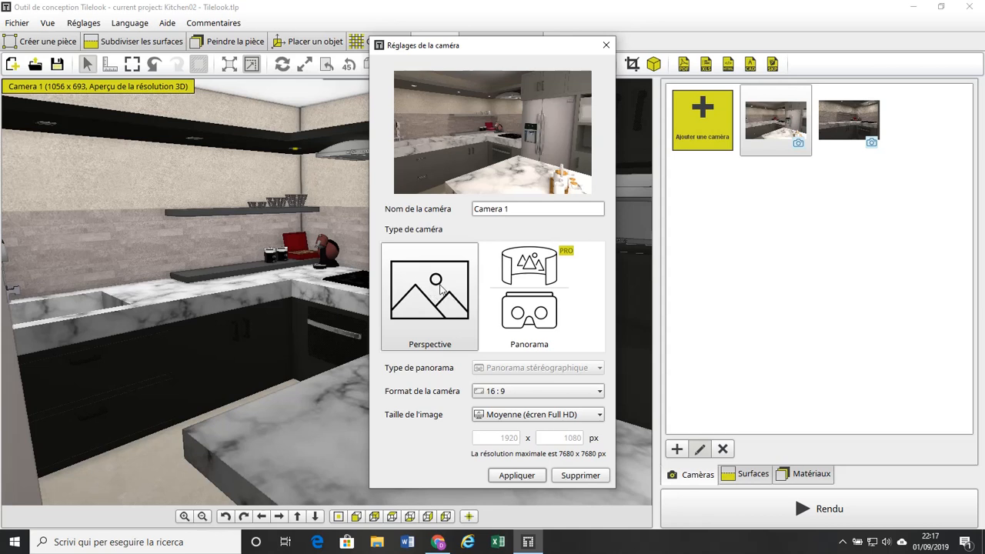
{"action": "left_click", "coordinate": [529, 278]}
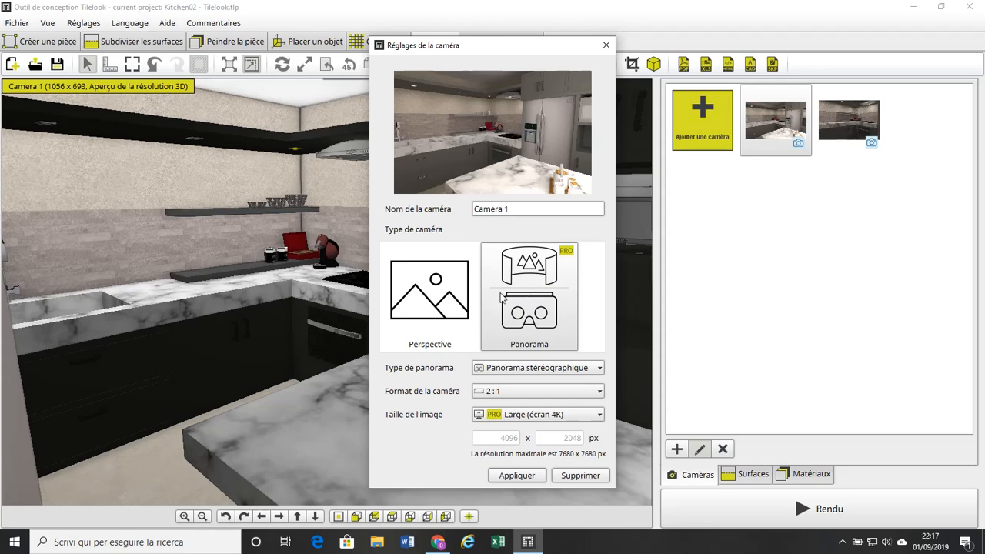
- Switch to the browser, look around the 360° panorama of Project GRIS NAXOS and return to Tilelook
{"action": "left_click", "coordinate": [438, 542]}
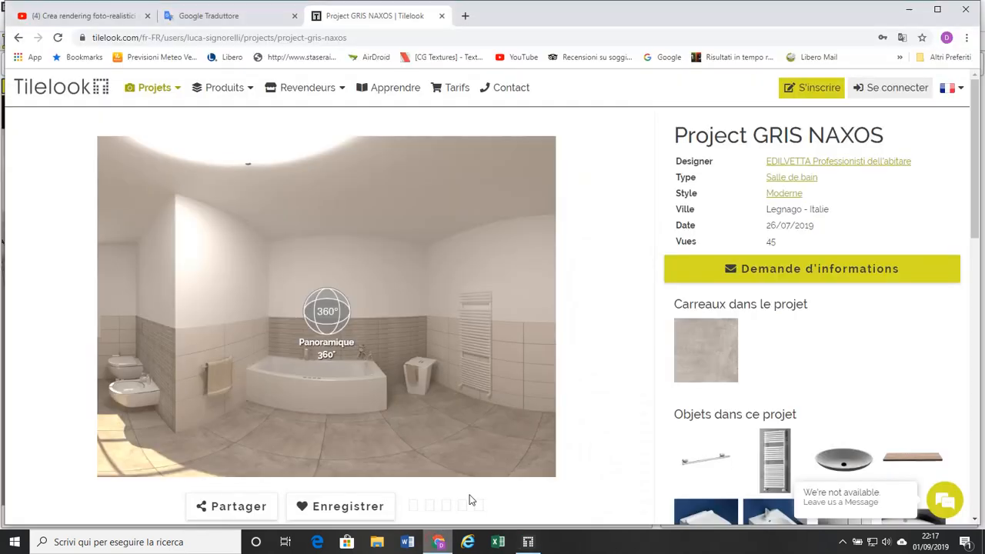
{"action": "left_click", "coordinate": [327, 323]}
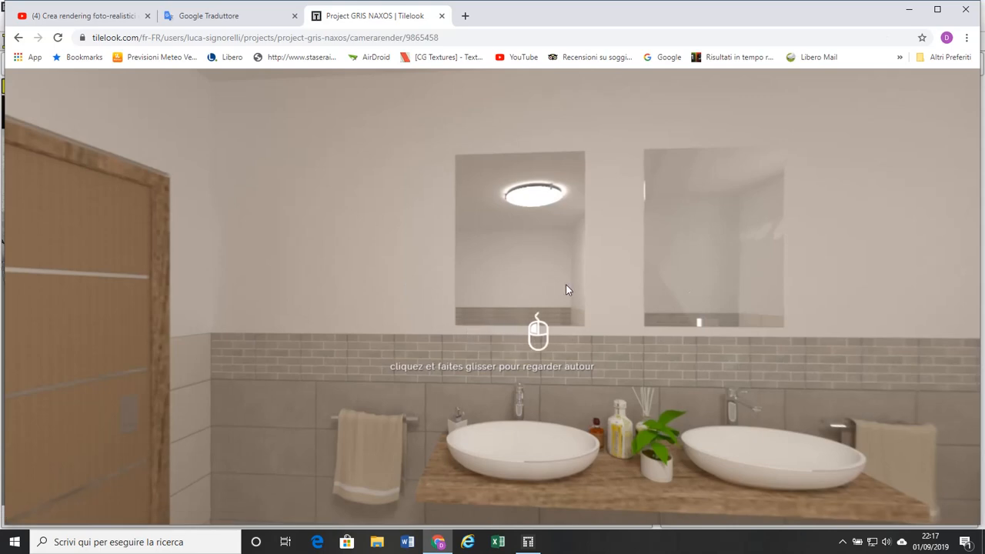
{"action": "right_click_drag", "start_coordinate": [566, 284], "coordinate": [366, 289]}
{"action": "left_click_drag", "start_coordinate": [585, 283], "coordinate": [616, 222]}
{"action": "right_click", "coordinate": [616, 224]}
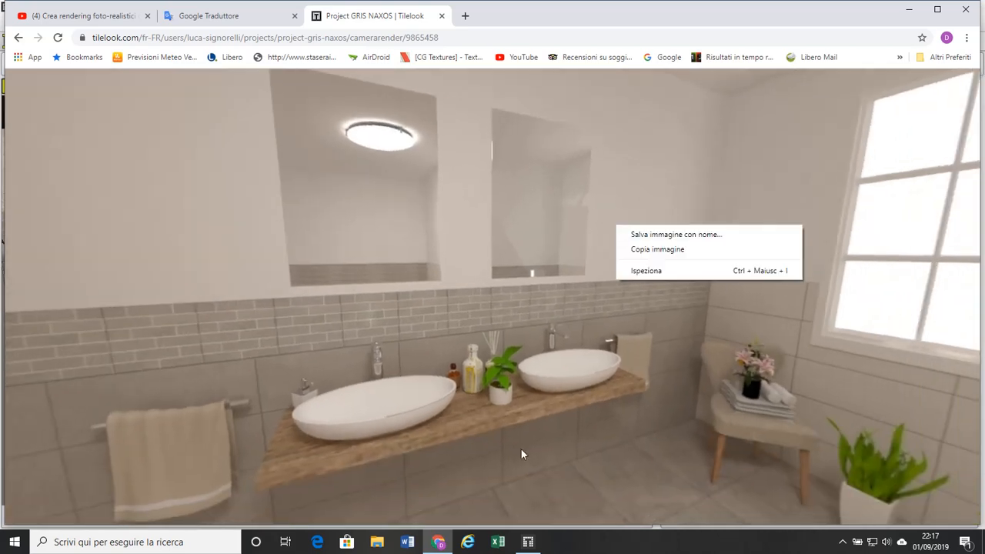
{"action": "left_click", "coordinate": [527, 542]}
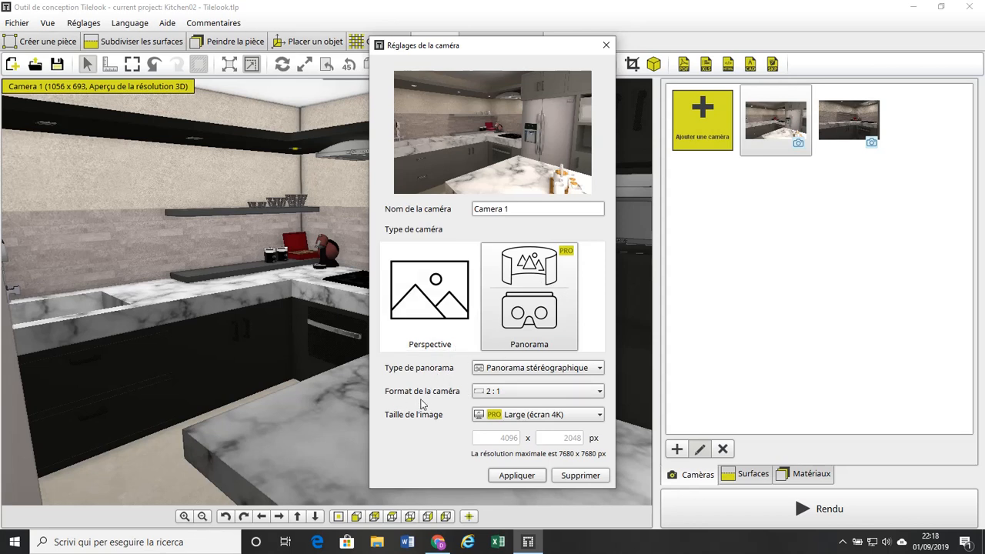
- Review the available camera formats and set Camera 1's format to 16:9
{"action": "left_click", "coordinate": [600, 392]}
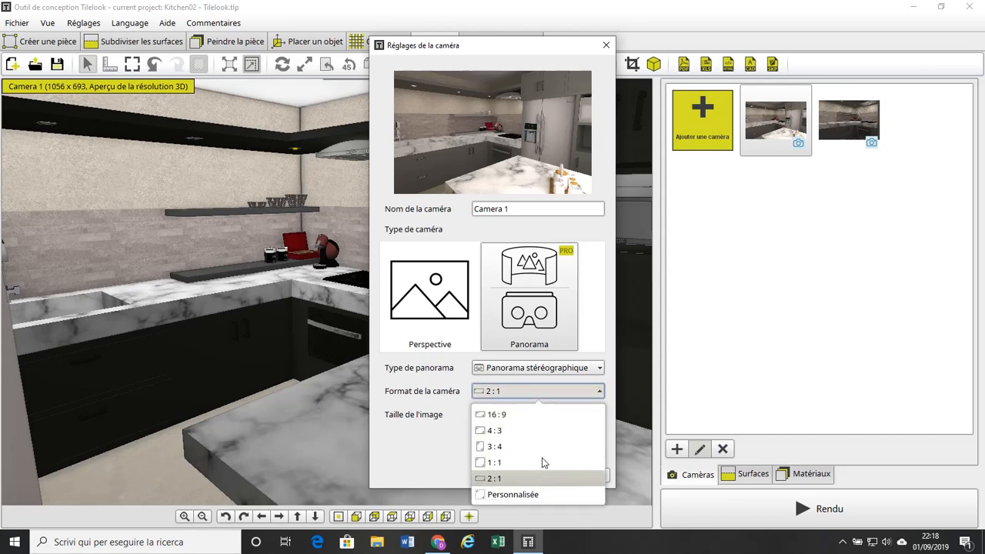
{"action": "left_click", "coordinate": [521, 420]}
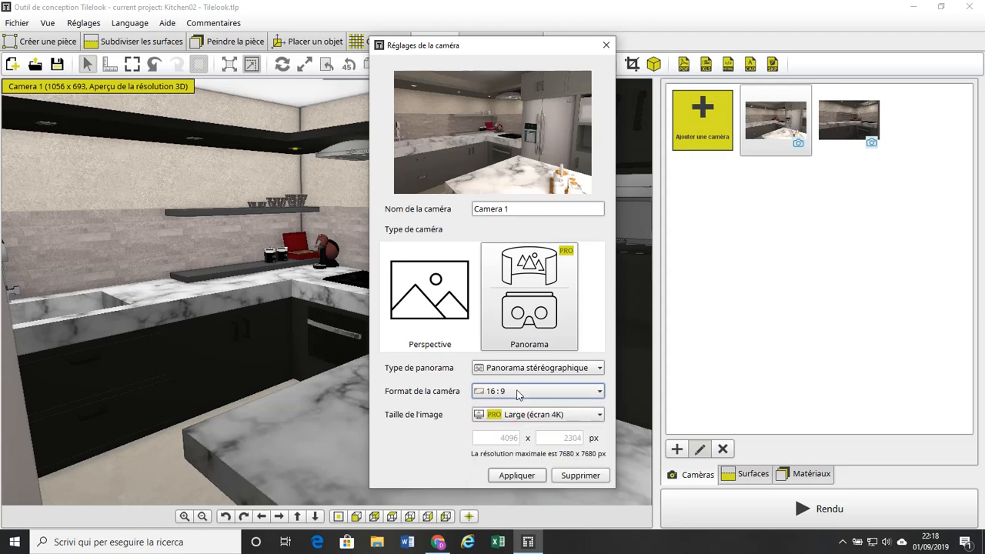
{"action": "left_click", "coordinate": [600, 392]}
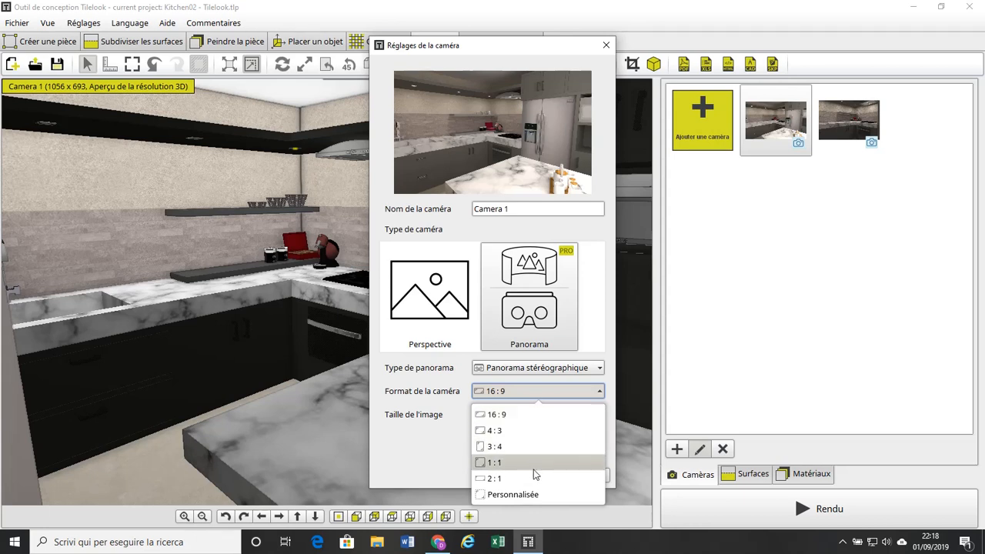
{"action": "left_click", "coordinate": [522, 419]}
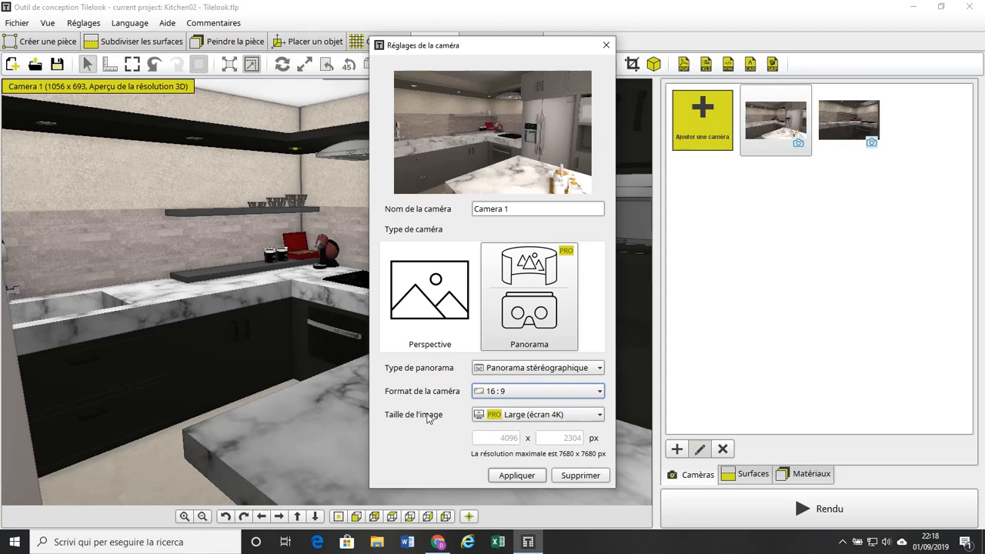
- Set Camera 1's image size to Moyenne (web), apply the camera settings and accept the panorama sharing warning
{"action": "left_click", "coordinate": [599, 415]}
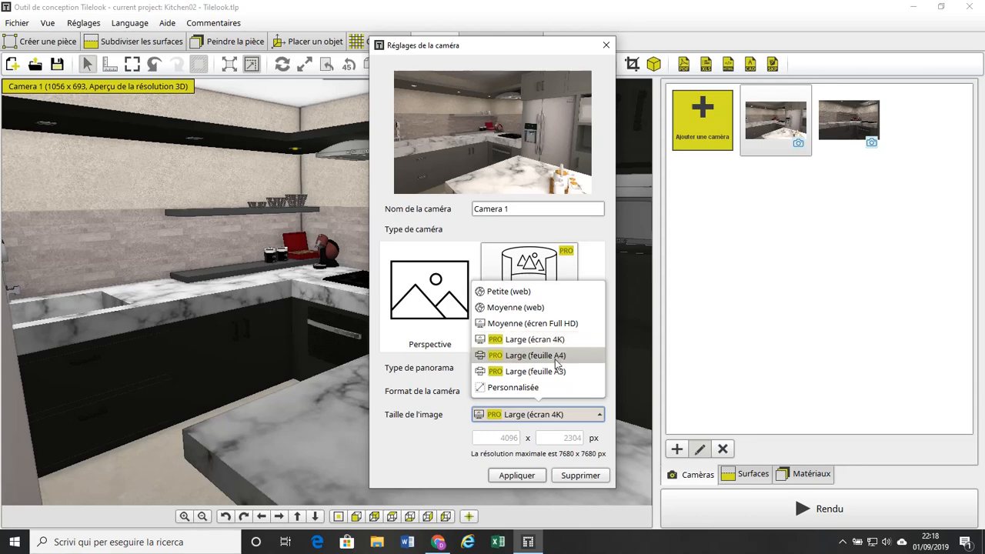
{"action": "left_click", "coordinate": [539, 314]}
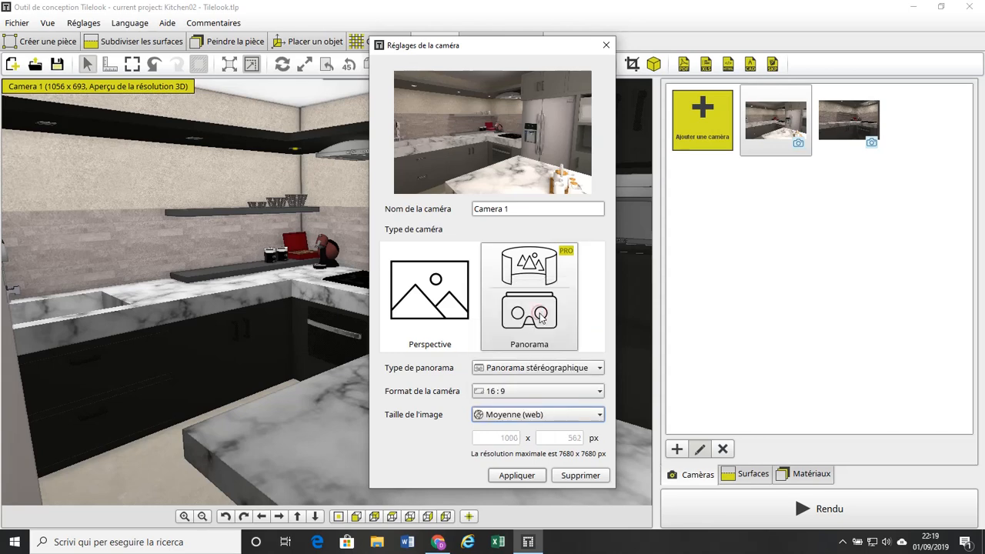
{"action": "left_click", "coordinate": [587, 418]}
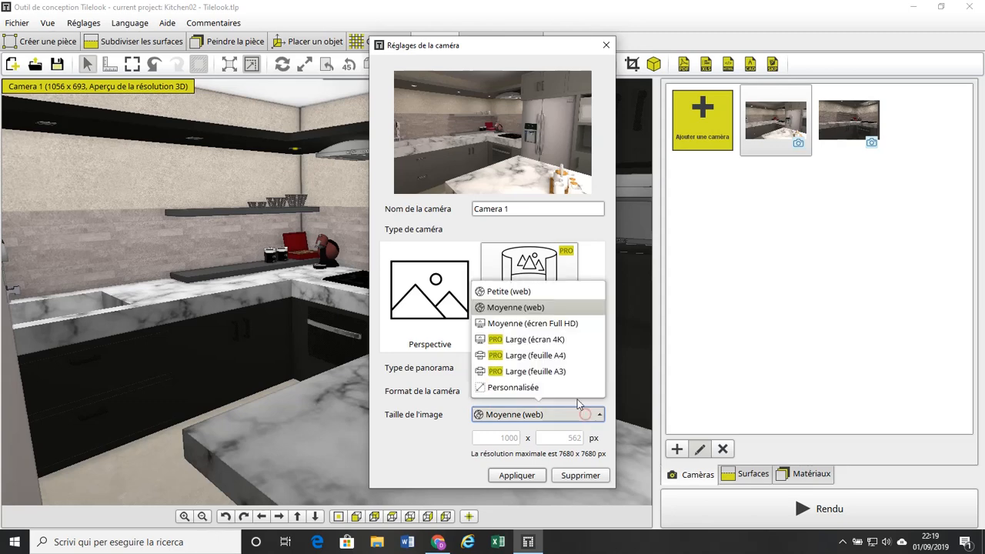
{"action": "left_click", "coordinate": [539, 308]}
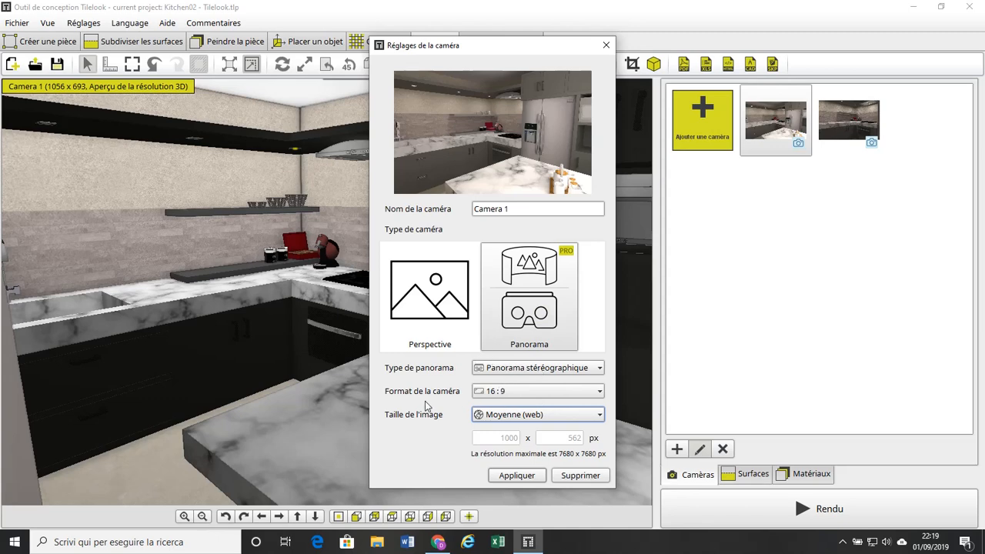
{"action": "left_click", "coordinate": [528, 477]}
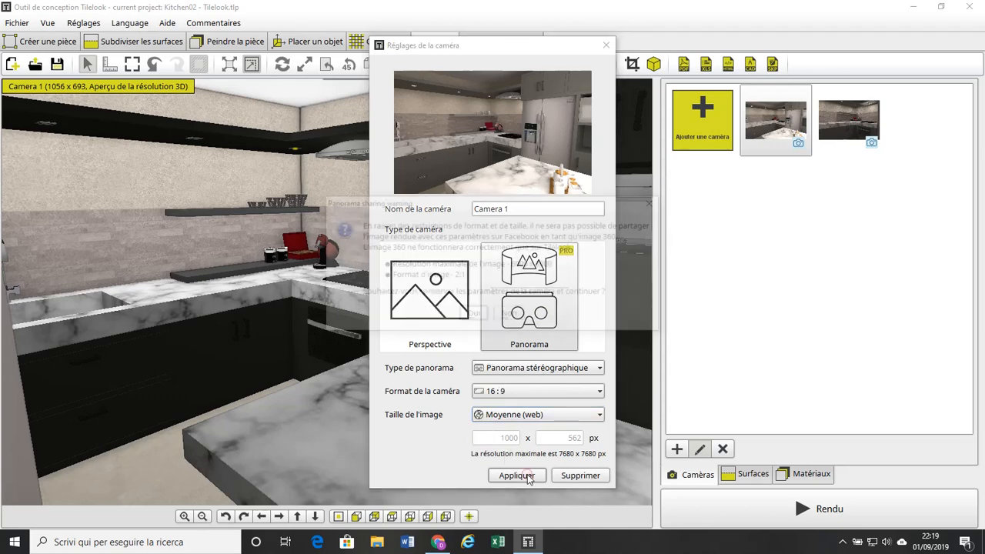
{"action": "left_click", "coordinate": [474, 317]}
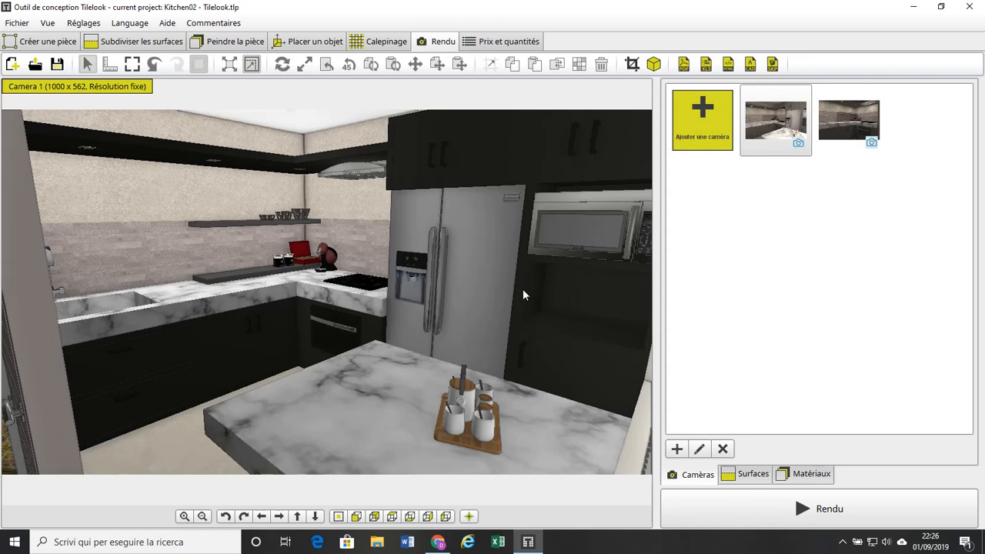
- View Camera 1's rendered image, close it and look over the project's save and export commands
{"action": "double_click", "coordinate": [777, 116]}
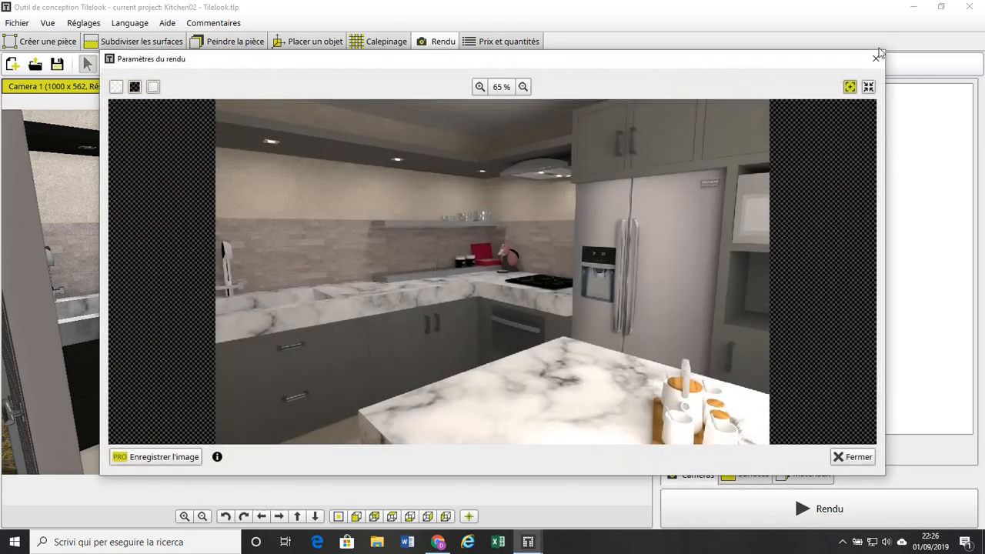
{"action": "left_click", "coordinate": [878, 59]}
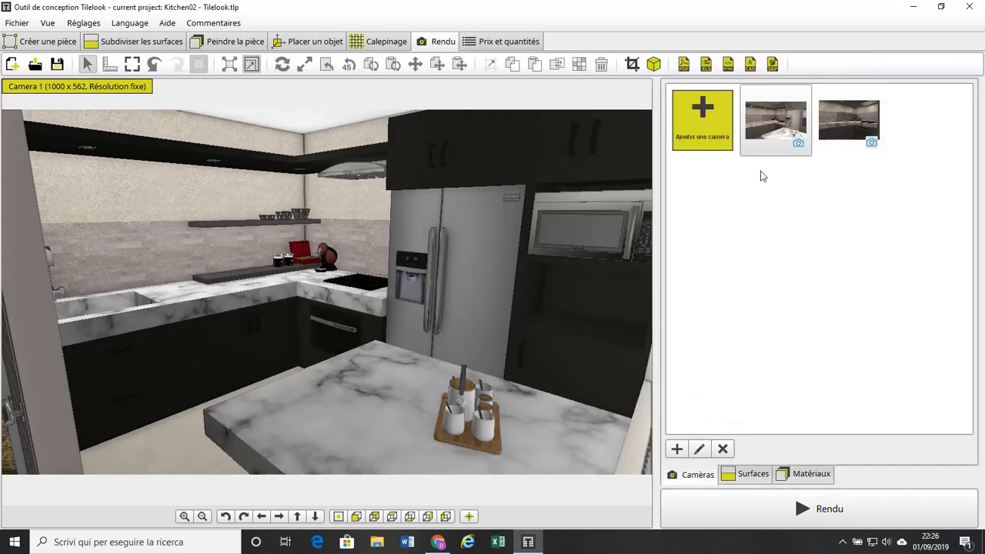
{"action": "left_click", "coordinate": [17, 24]}
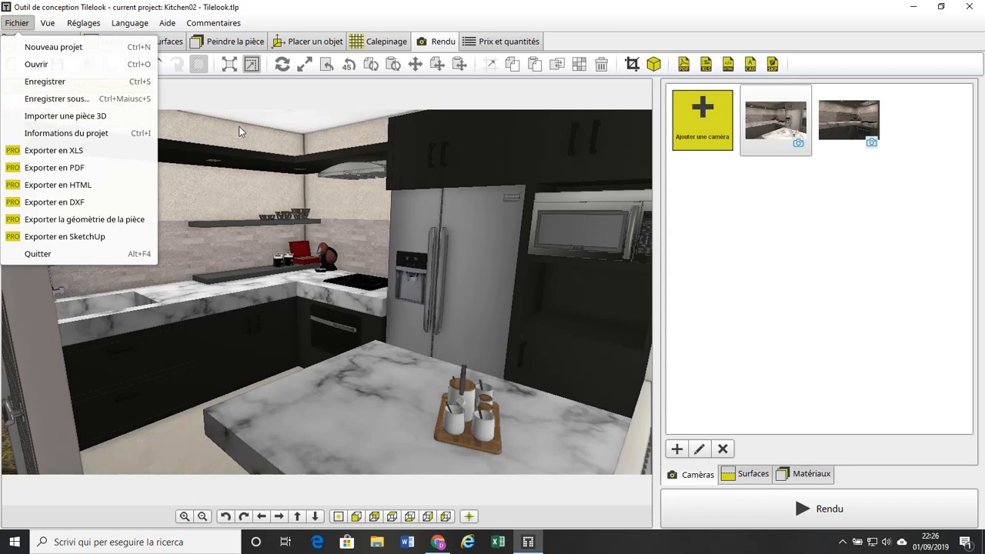
{"action": "mouse_move", "coordinate": [532, 544]}
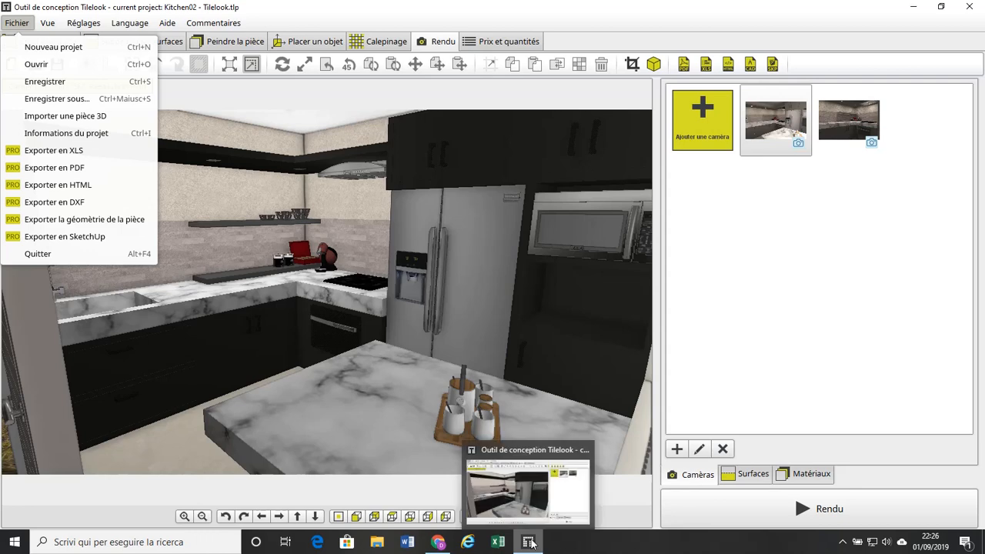
- Switch to the browser, browse the rendered bathroom images of Project GRIS NAXOS in both directions and return to Tilelook
{"action": "left_click", "coordinate": [438, 542]}
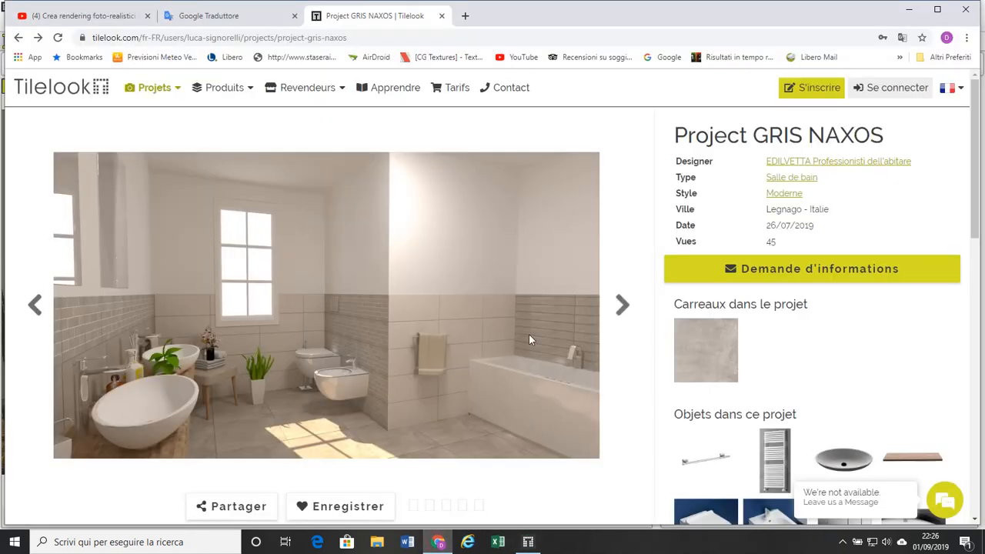
{"action": "left_click", "coordinate": [37, 306]}
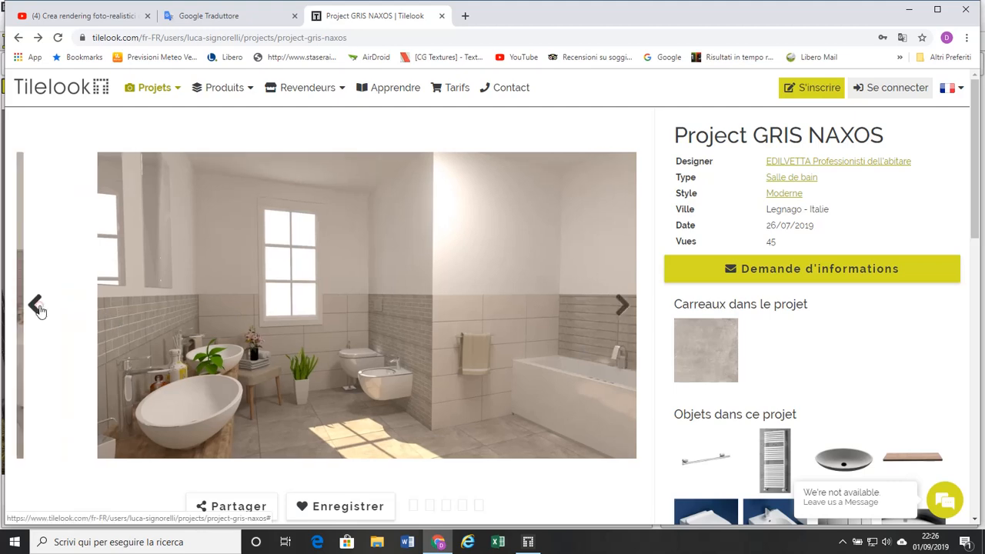
{"action": "left_click", "coordinate": [36, 307]}
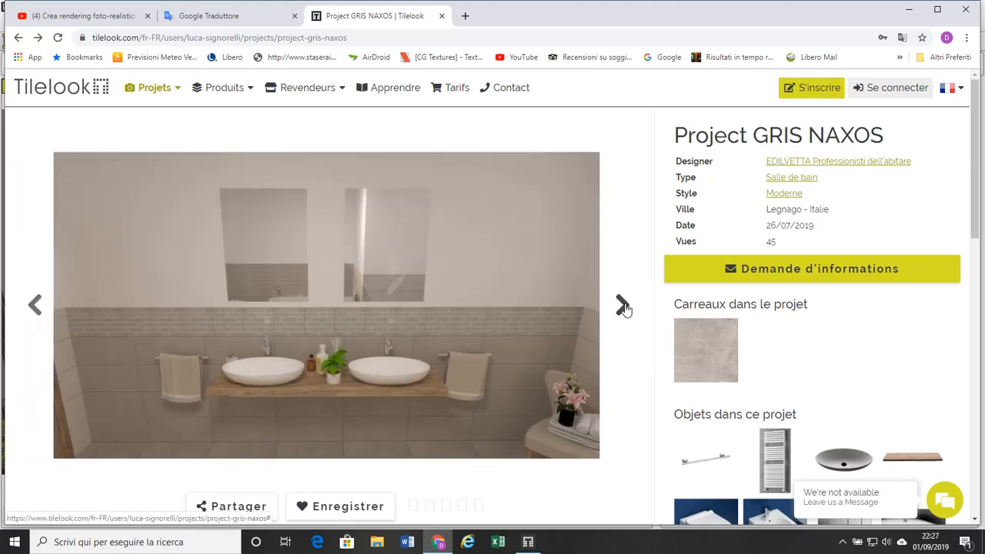
{"action": "left_click", "coordinate": [625, 308]}
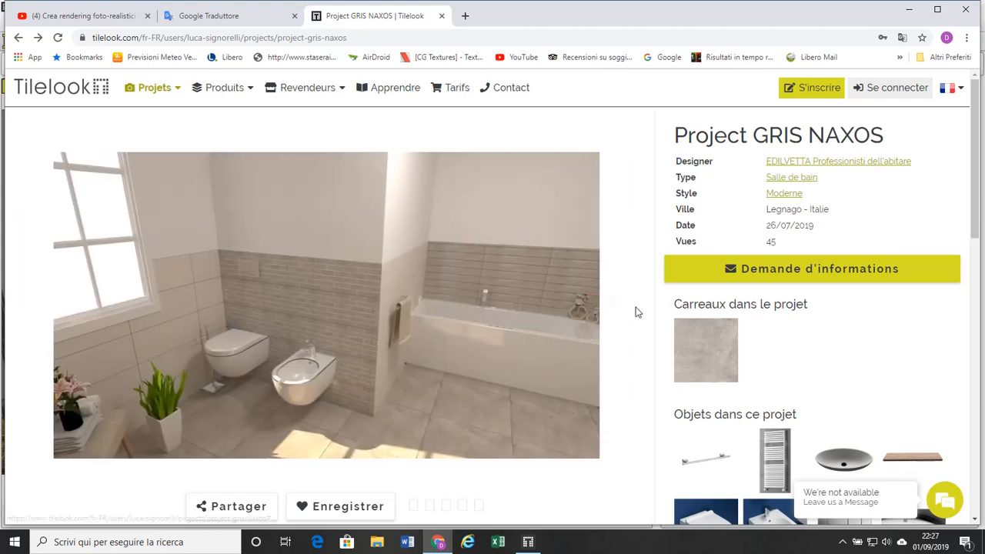
{"action": "left_click", "coordinate": [627, 306]}
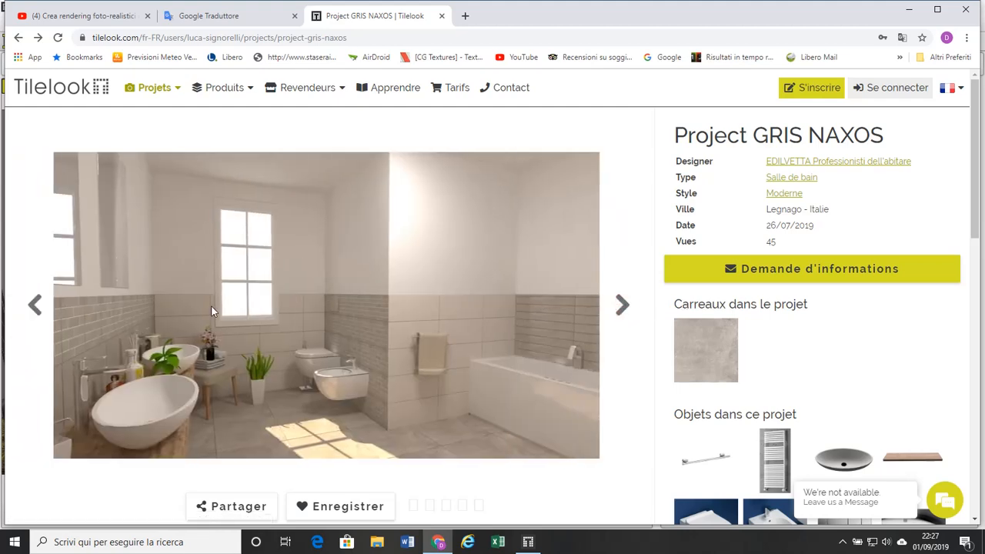
{"action": "left_click", "coordinate": [35, 305]}
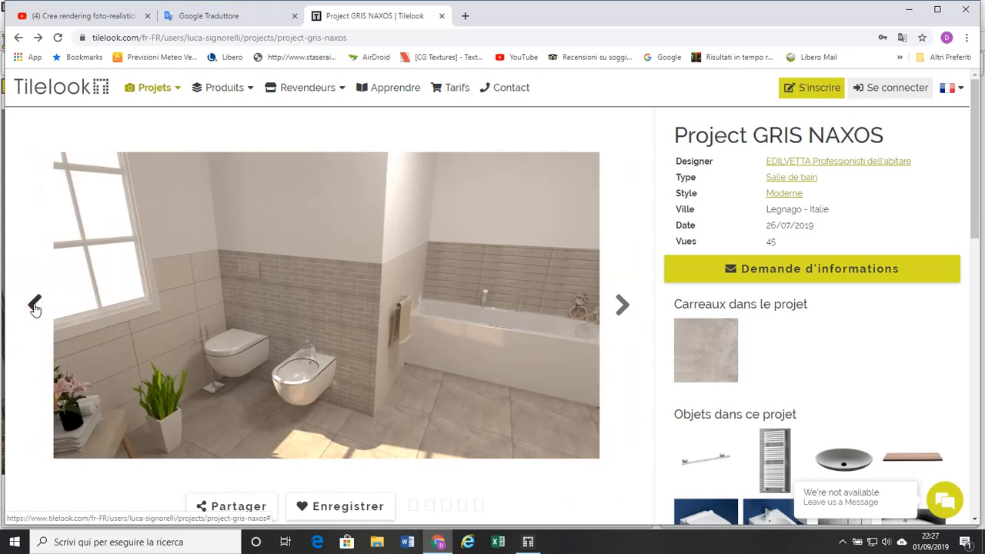
{"action": "left_click", "coordinate": [35, 306]}
{"action": "left_click", "coordinate": [34, 306]}
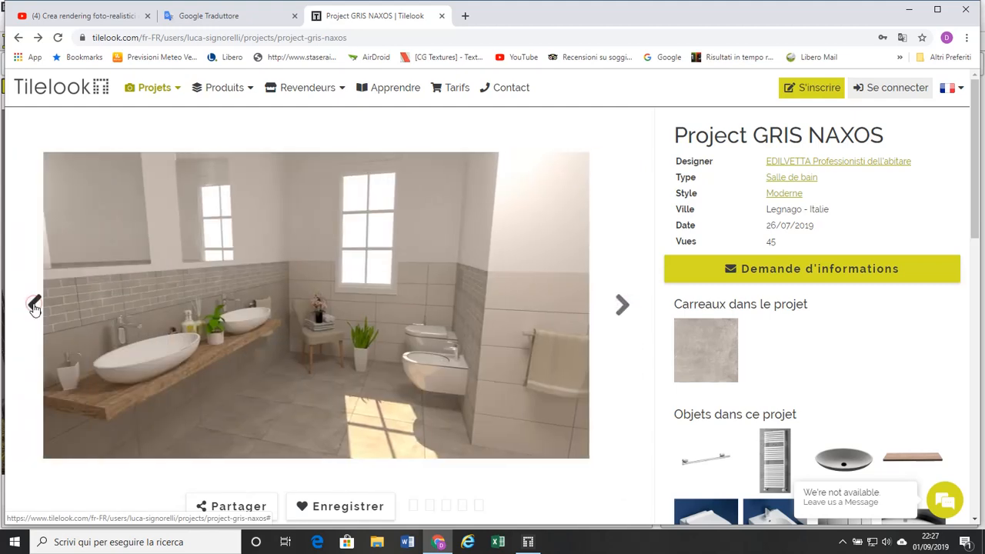
{"action": "left_click", "coordinate": [622, 307]}
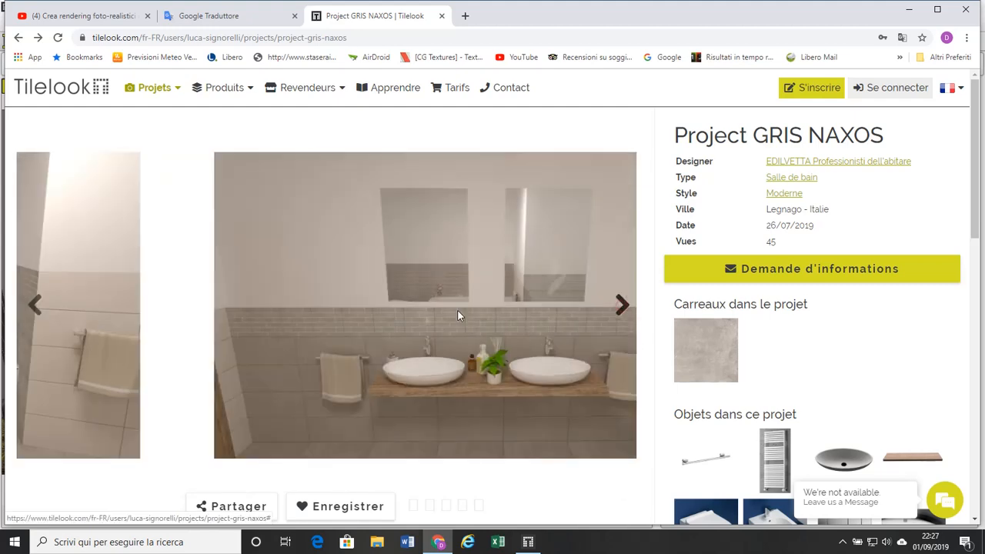
{"action": "left_click", "coordinate": [35, 306]}
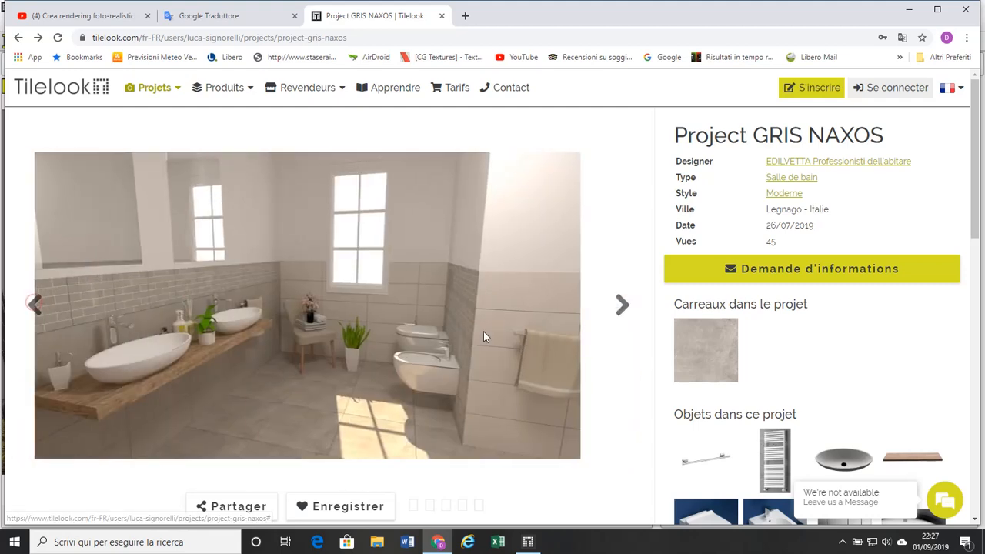
{"action": "left_click", "coordinate": [537, 545]}
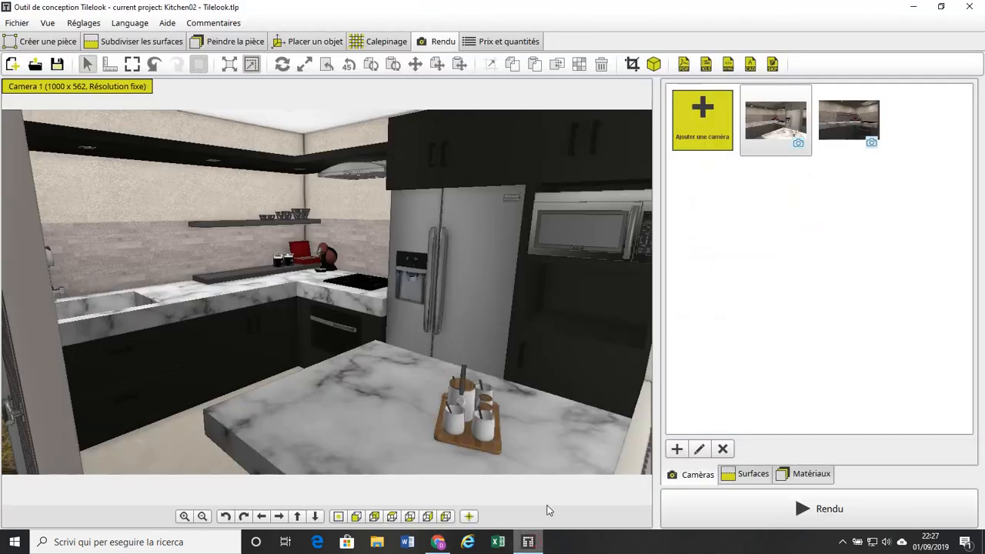